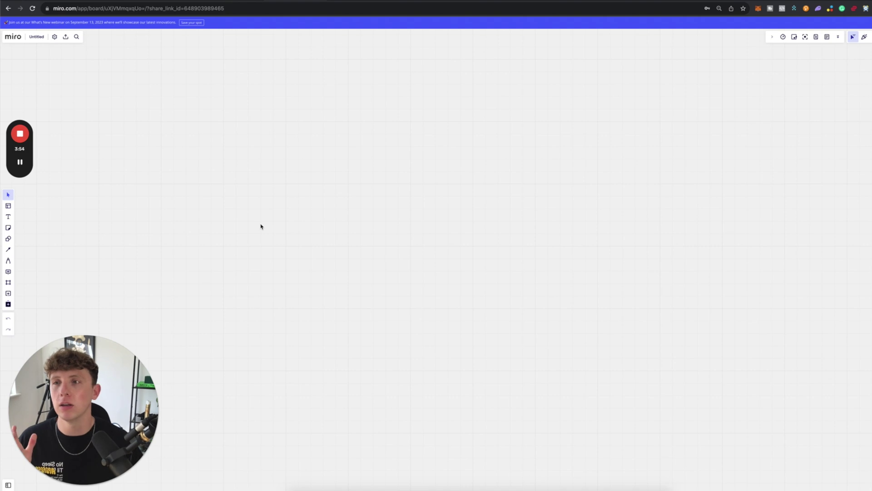
Step: Draw a wide rectangle on the empty board and label it "START"
scroll(261, 226, "right", 1)
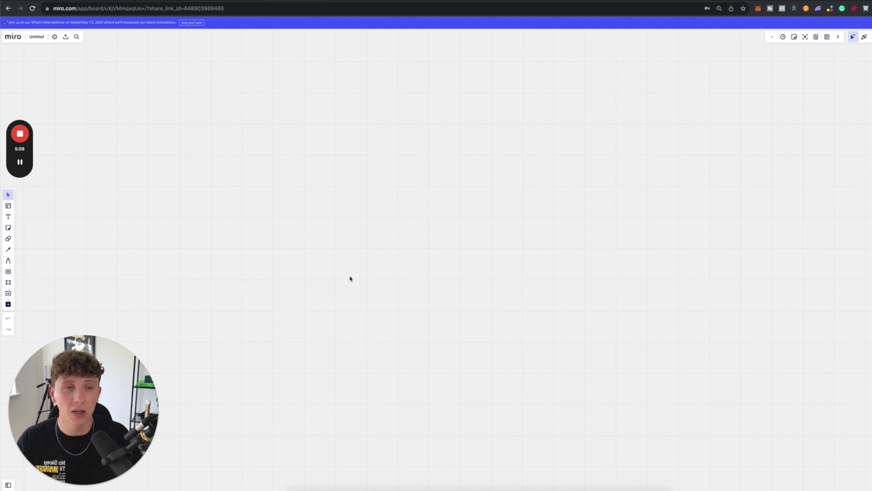
left_click(8, 239)
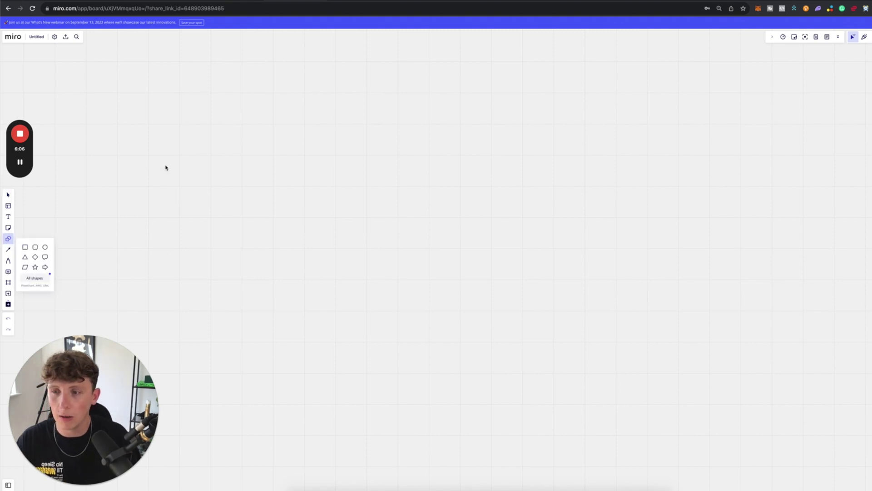
left_click(26, 247)
left_click_drag(221, 161, 405, 212)
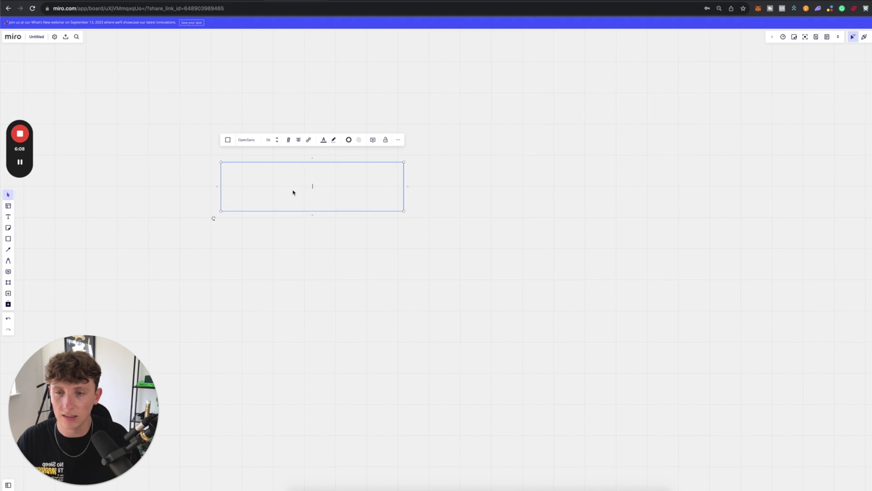
type("START")
Step: Fill the START box purple and format its label as larger, bold white text
left_click(463, 202)
left_click(356, 192)
left_click(359, 141)
left_click(333, 220)
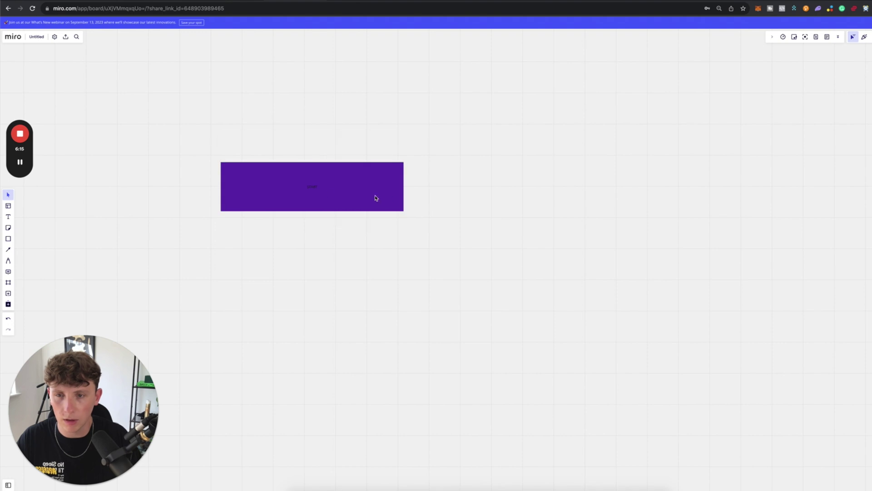
left_click(289, 140)
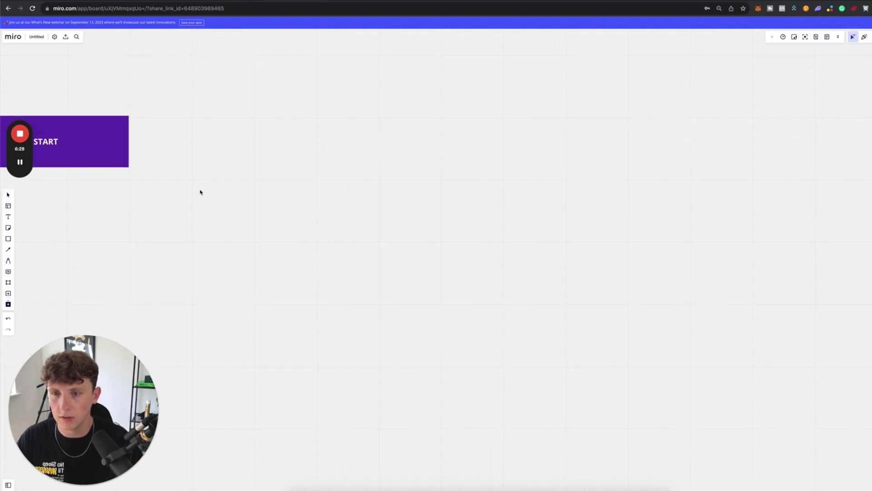
left_click_drag(200, 191, 547, 269)
left_click(456, 219)
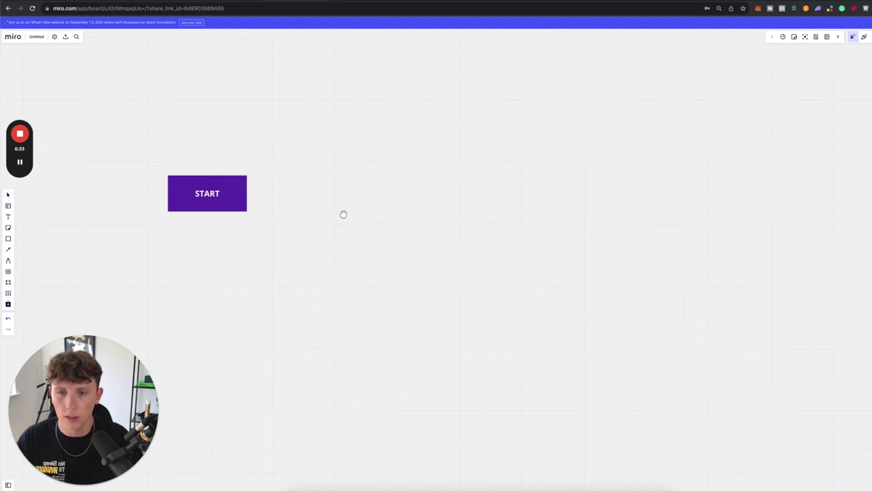
Step: Add a large "BOT" text heading above the START box and make it bold
scroll(342, 214, "right", 2)
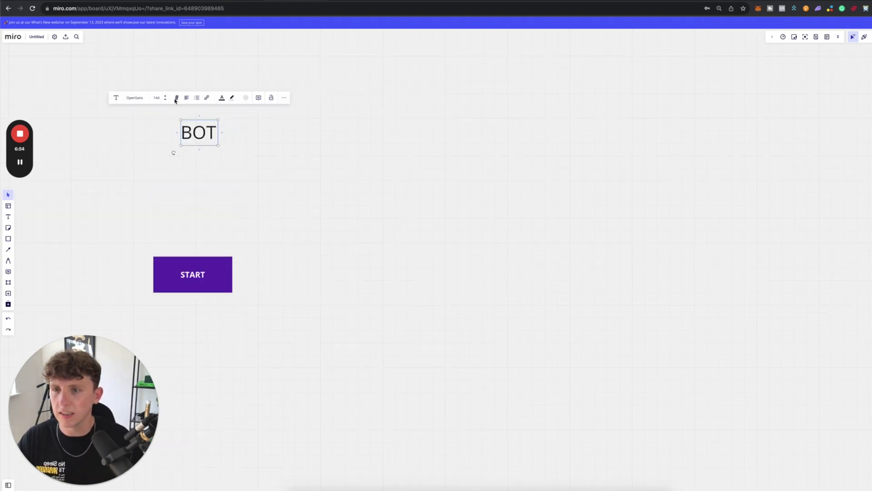
left_click(177, 97)
left_click(162, 109)
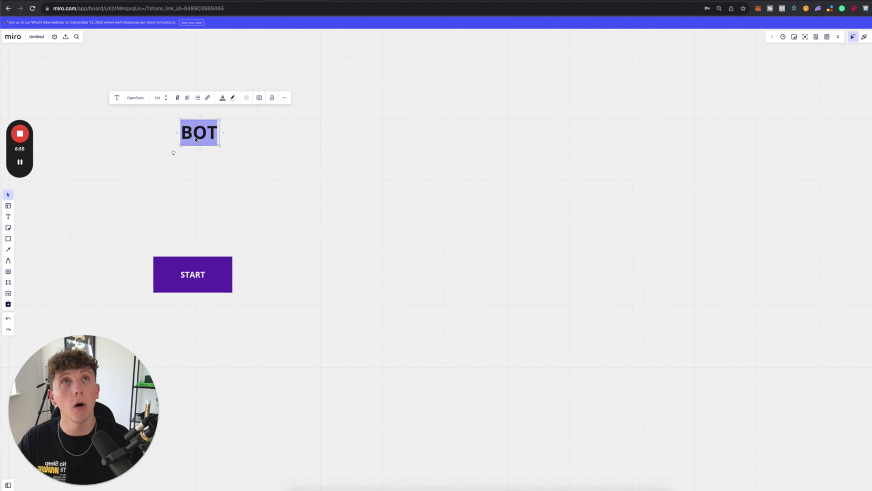
Step: Change the heading text to "Kids Football Club" and shift it slightly up and to the left
key("Left")
type("Kids Footbal")
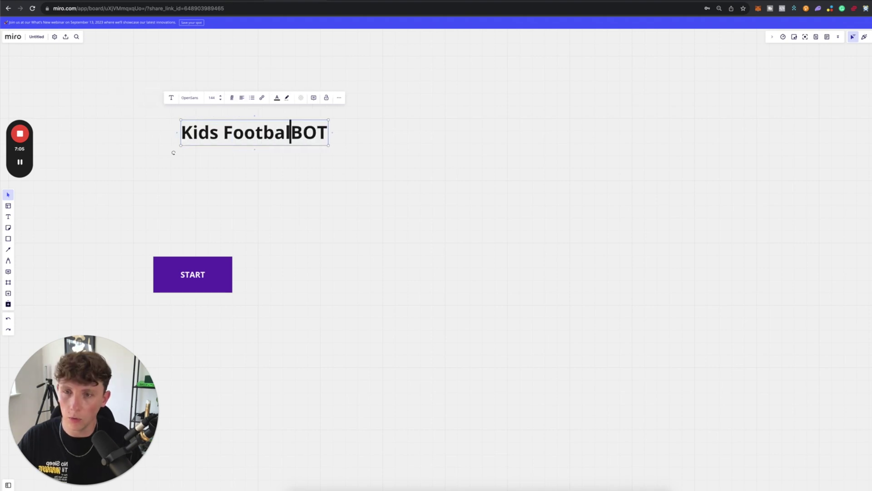
type("l Club")
key("Delete")
key("Delete")
key("Delete")
left_click(114, 129)
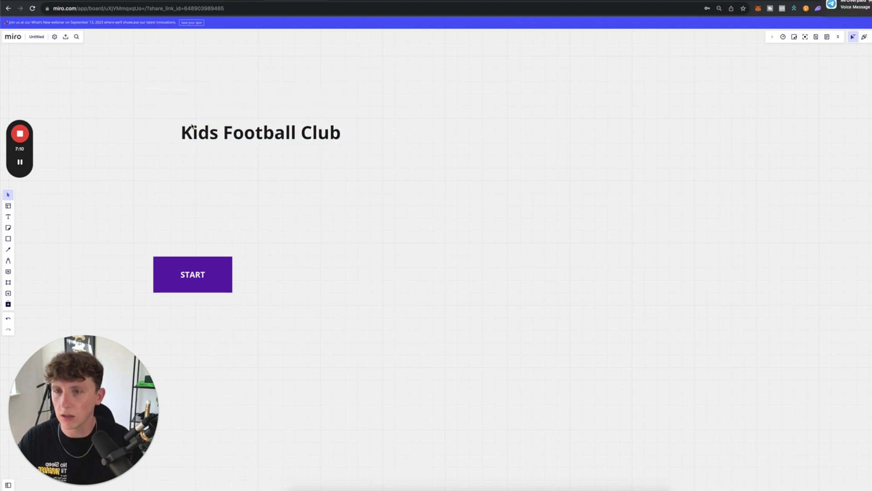
left_click_drag(222, 136, 194, 107)
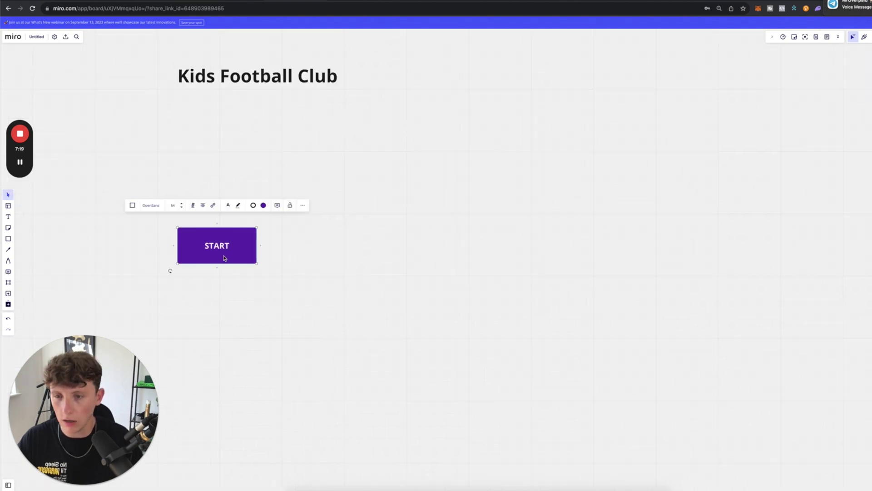
Step: Add a box beside START reading "Hey, thanks for showing interest in Kingsford Footbal Club, we have some questions before we can proceed with your signup."
left_click_drag(224, 256, 331, 257)
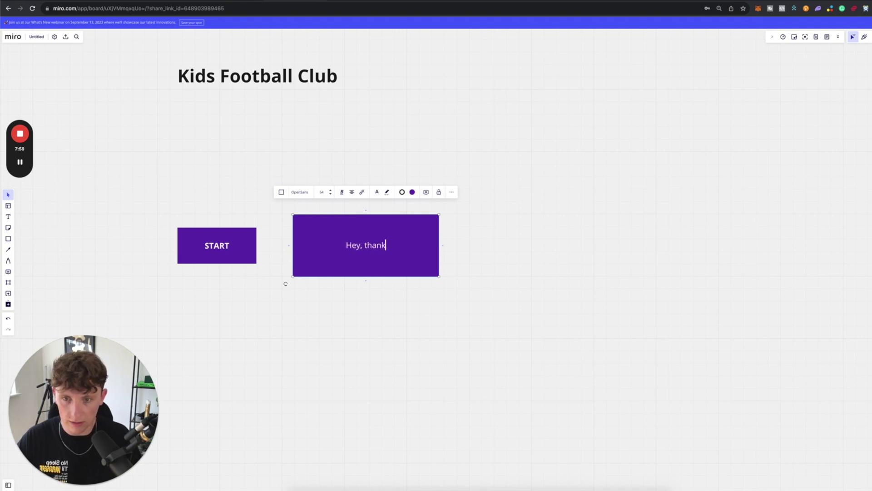
type("s for showing inter")
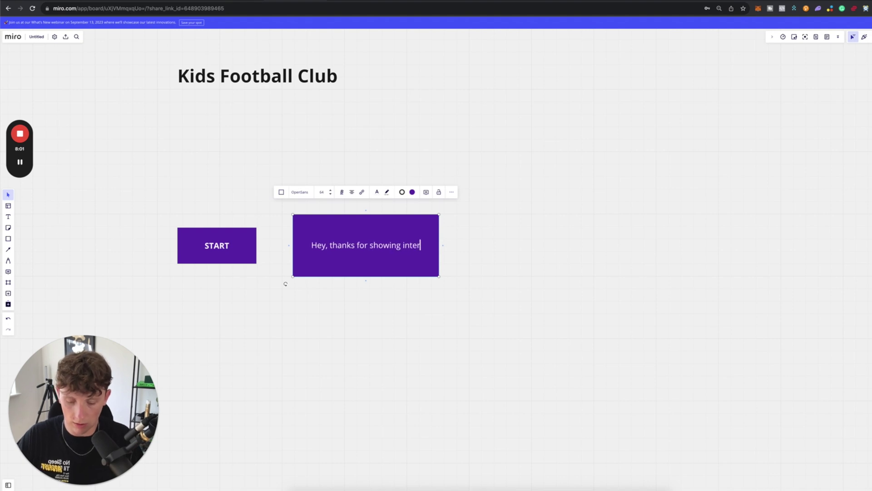
type("est in Kingsford Footbal")
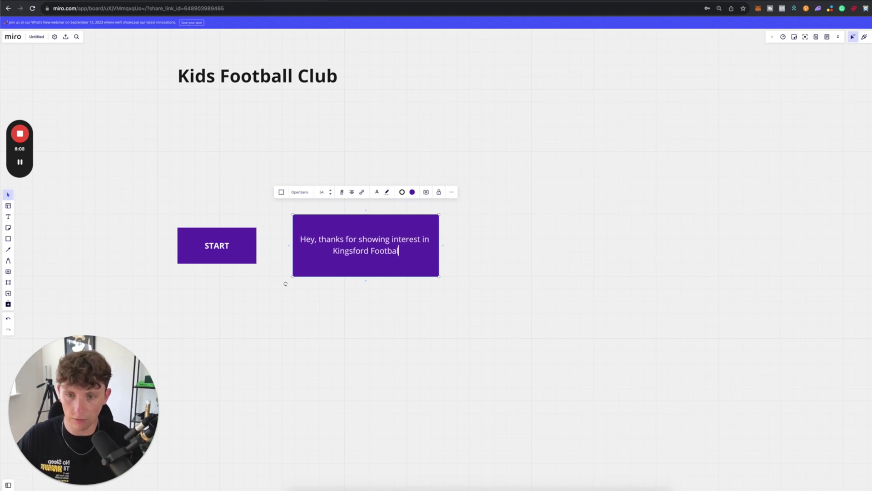
type(" Club, we have some que")
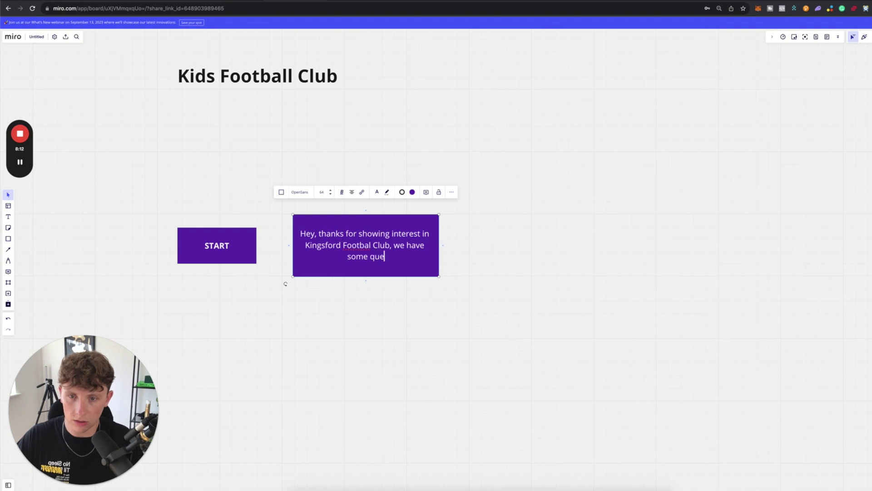
type("stions before we cn")
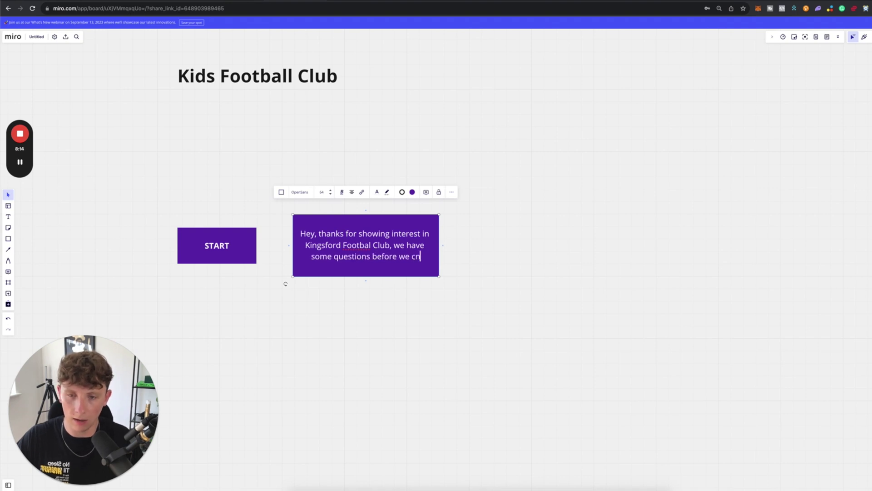
key("BackSpace")
type("an proceed with your ")
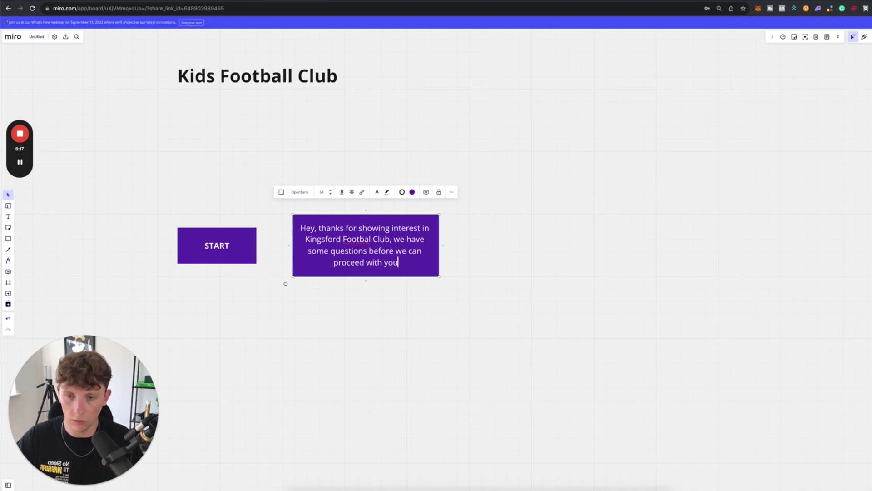
type("signup.")
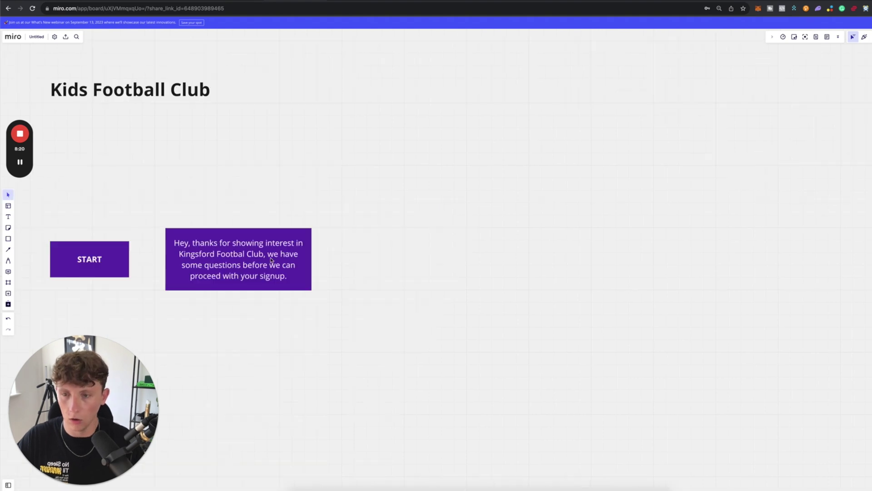
Step: Duplicate the message box to its right and correct "Footbal" to "Football" in the original
key("ctrl+d")
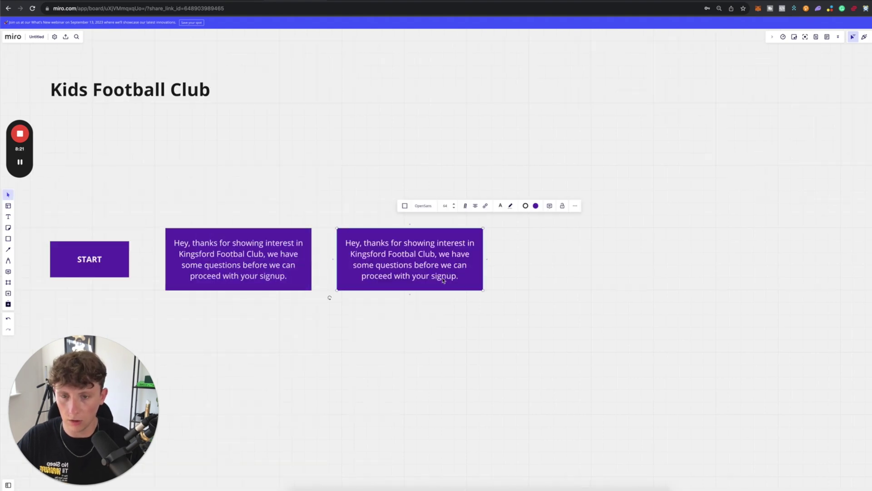
left_click_drag(462, 263, 487, 266)
left_click(331, 273)
left_click_drag(293, 257, 295, 257)
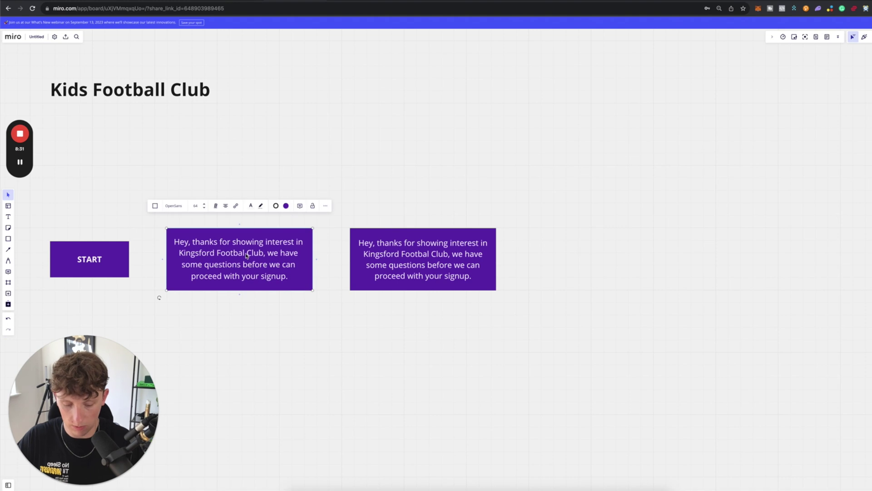
left_click(244, 254)
Step: Replace the duplicated box's text with "How old is the child that will be enrolling into our academy?"
double_click(420, 272)
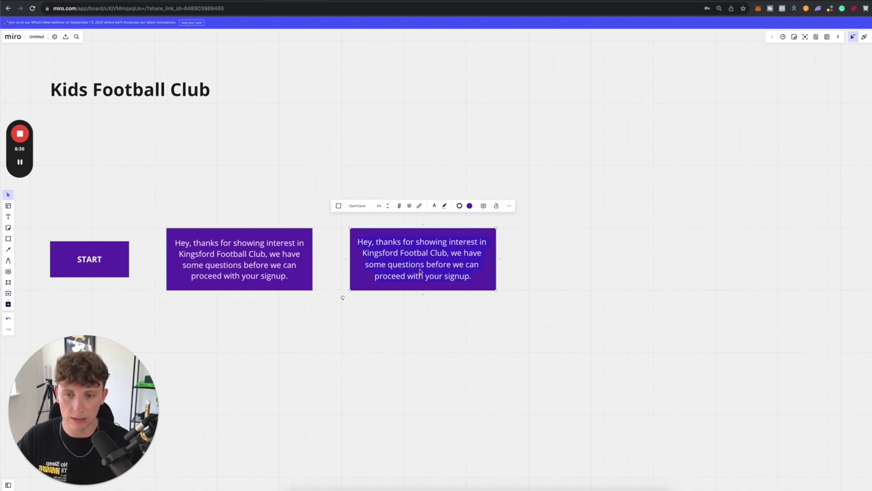
type("How old is the child you are look")
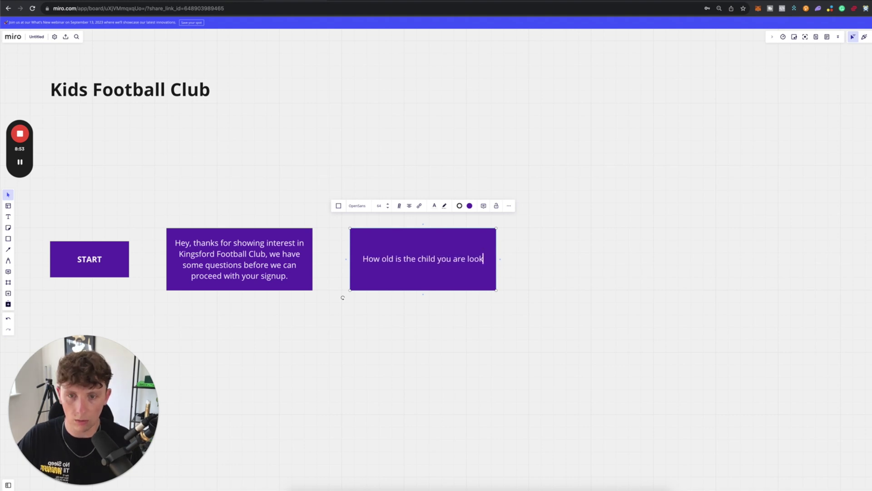
key("BackSpace")
key("BackSpace")
key("BackSpace")
key("BackSpace")
key("BackSpace")
key("BackSpace")
key("BackSpace")
key("BackSpace")
key("BackSpace")
key("BackSpace")
key("BackSpace")
type("that will be enrolling into our academy?")
left_click(536, 374)
Step: Change the fill of the child age question box to green
left_click(400, 268)
left_click(472, 206)
left_click(486, 258)
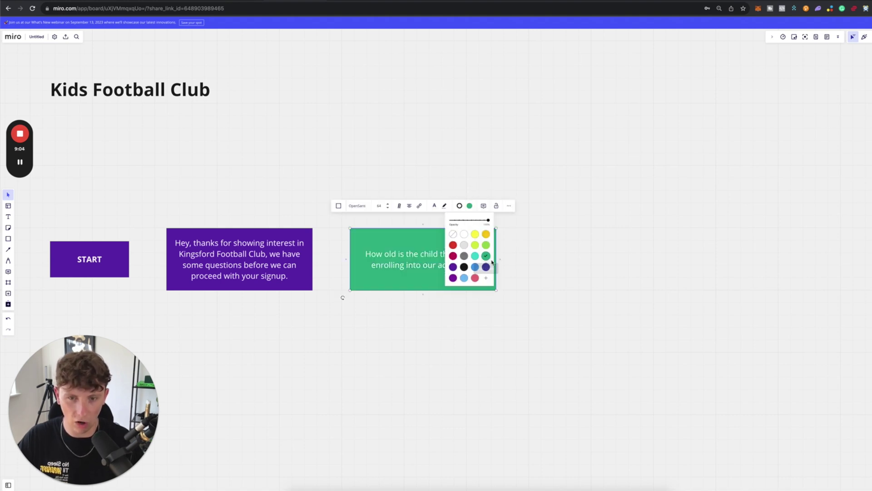
left_click(541, 263)
Step: Make three copies of the green question box, stacked in a column to its right
left_click_drag(557, 257, 458, 283)
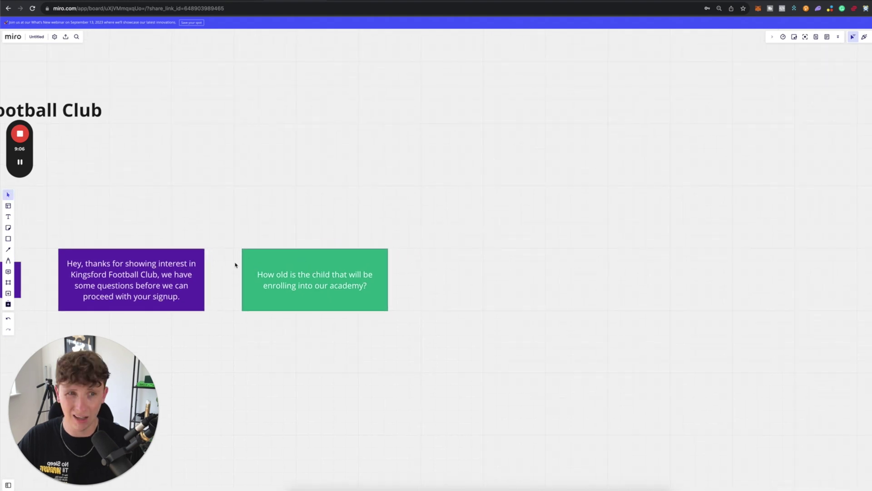
scroll(388, 176, "left", 4)
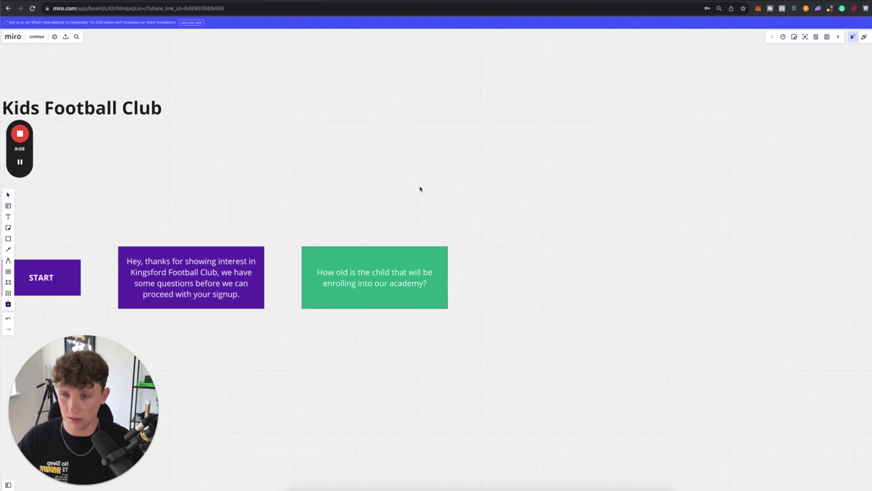
left_click_drag(361, 283, 575, 286, "alt")
left_click(570, 205)
scroll(651, 232, "right", 4)
left_click_drag(440, 227, 415, 318)
Step: Label the three stacked copies from top to bottom "6-10 Years", "10-14 Years" and "14-16 Years"
double_click(414, 143)
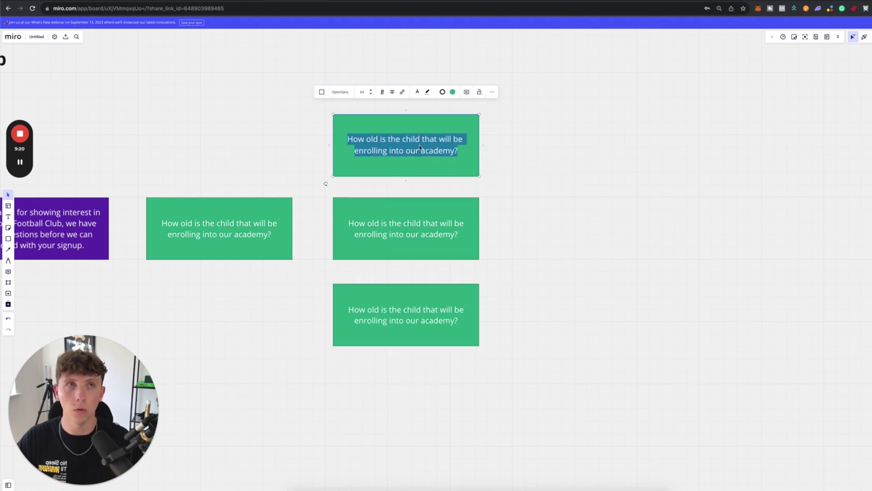
type("6-10")
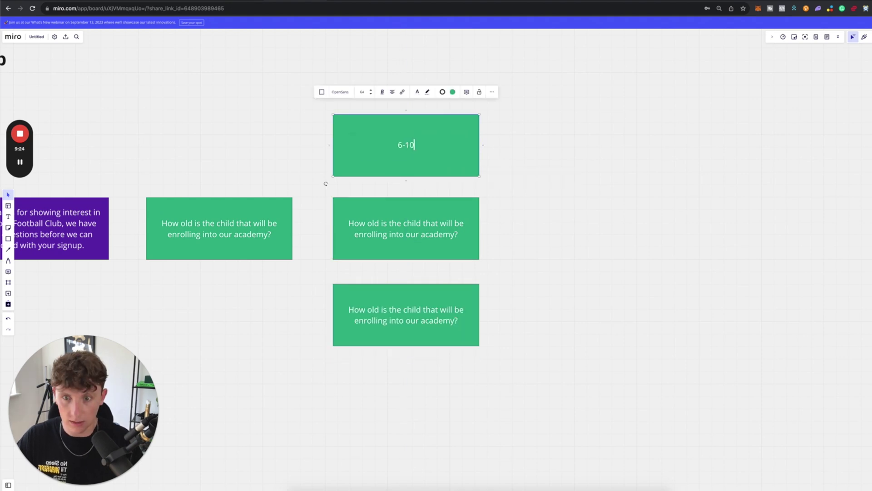
type(" Years")
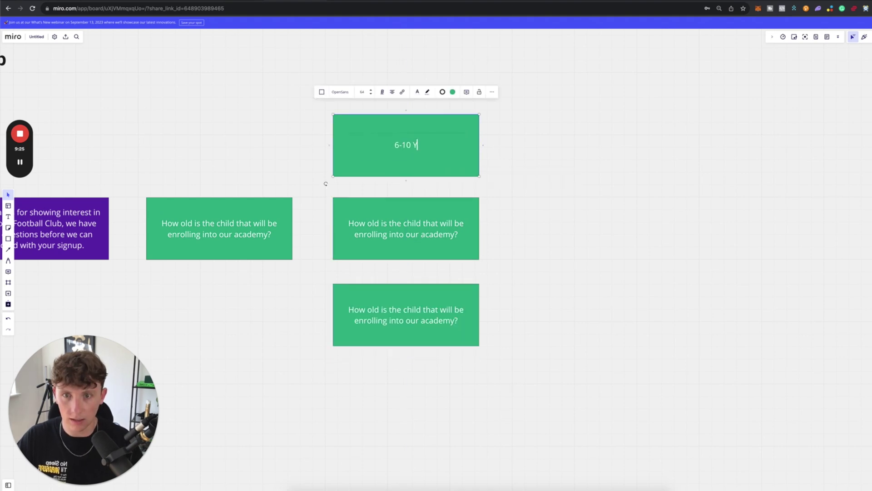
double_click(425, 234)
type("10-14 Years")
double_click(406, 315)
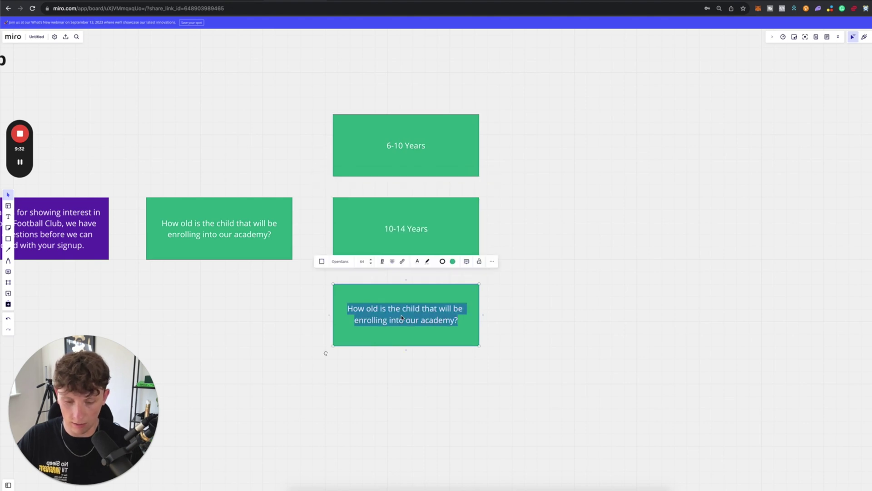
type("16-18 Years")
key("Escape")
double_click(407, 317)
type("14-16 Years")
Step: Change the middle age box's label to "12-14 Years" and the top one's to "8-12 Years"
left_click(400, 232)
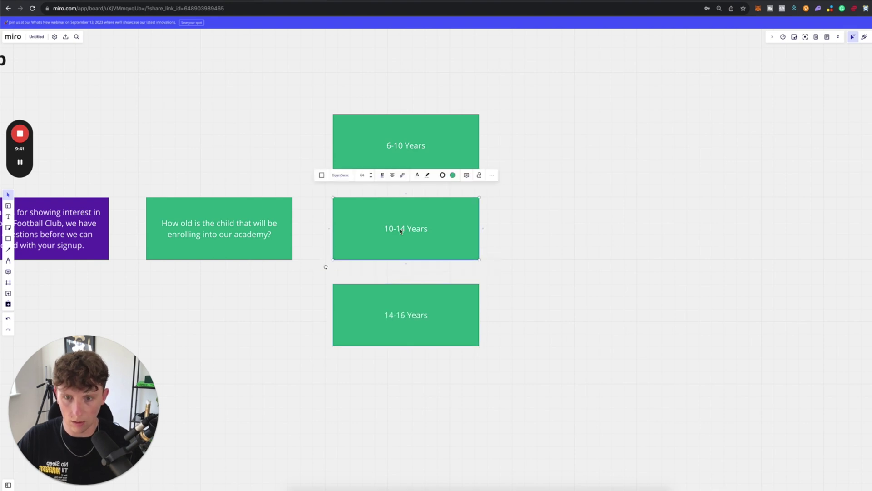
key("BackSpace")
type("2")
left_click(579, 133)
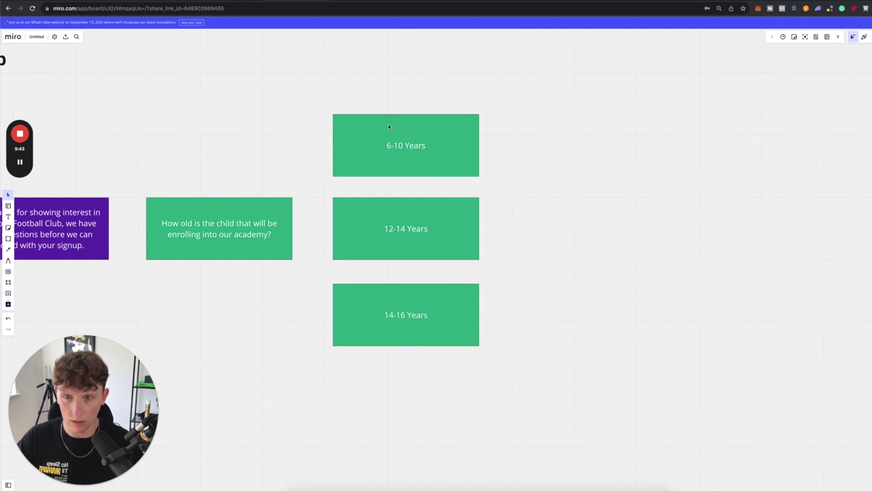
double_click(390, 127)
type("8-1")
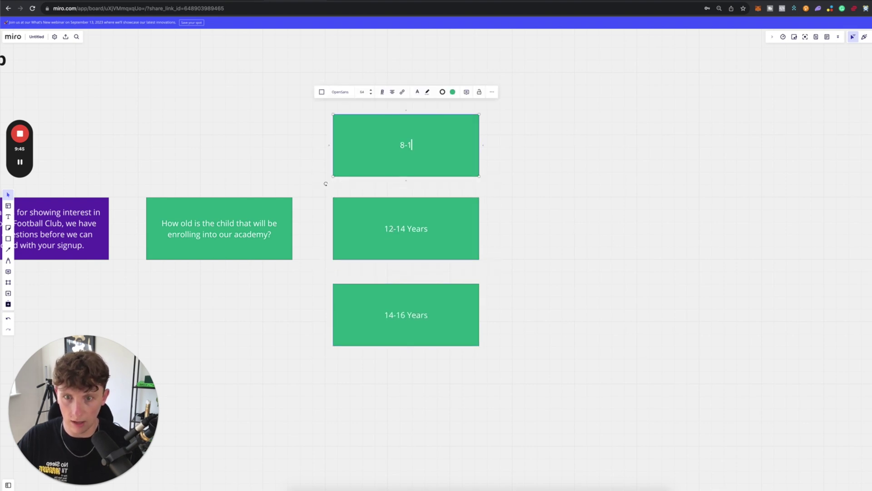
type("2 Years")
left_click(272, 204)
Step: Connect the purple message box to the age question, and the question to each of the three age boxes
left_click(108, 234)
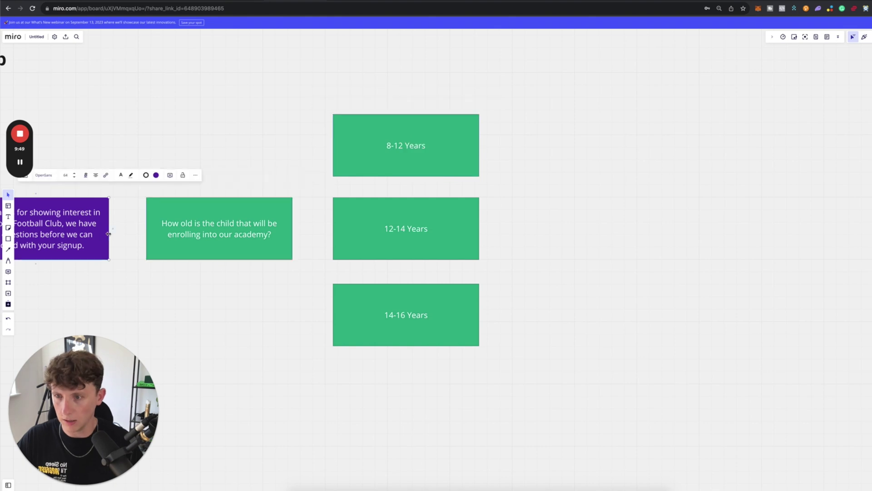
left_click_drag(113, 231, 182, 228)
left_click_drag(296, 228, 364, 145)
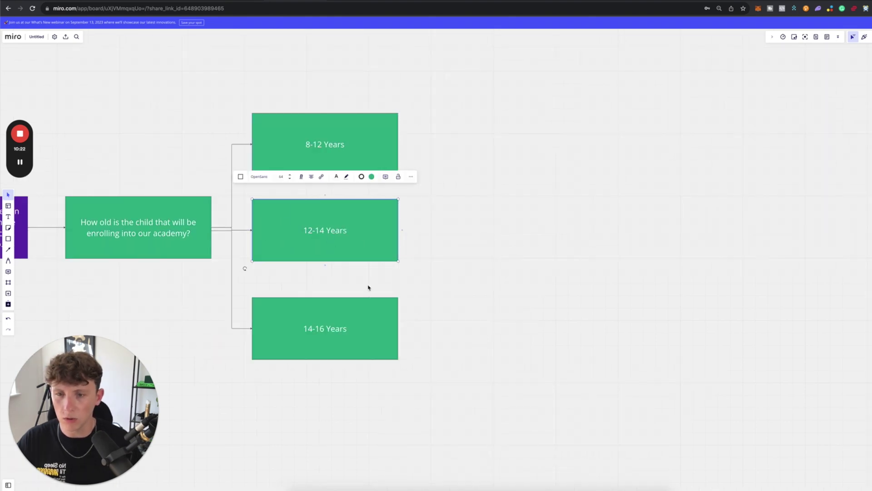
left_click_drag(367, 301, 368, 306)
Step: Fill all three age boxes with dark yellow
left_click_drag(403, 97, 386, 350)
left_click(353, 90)
left_click(370, 151)
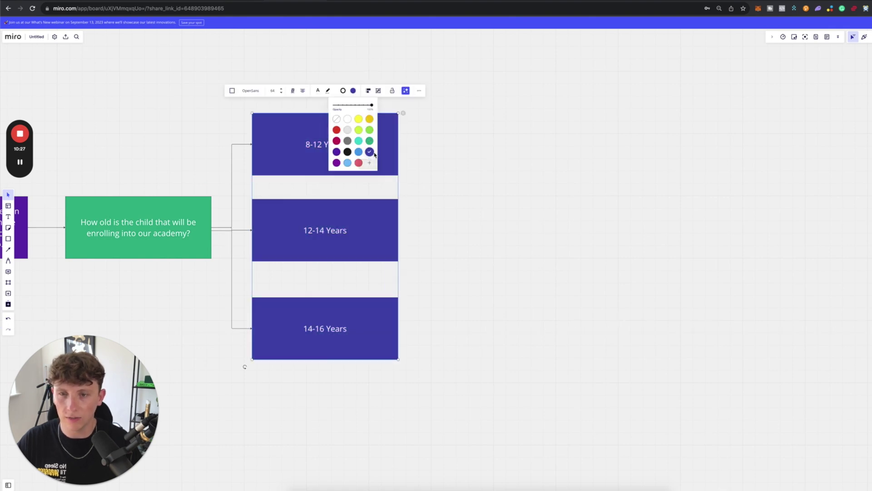
left_click(358, 122)
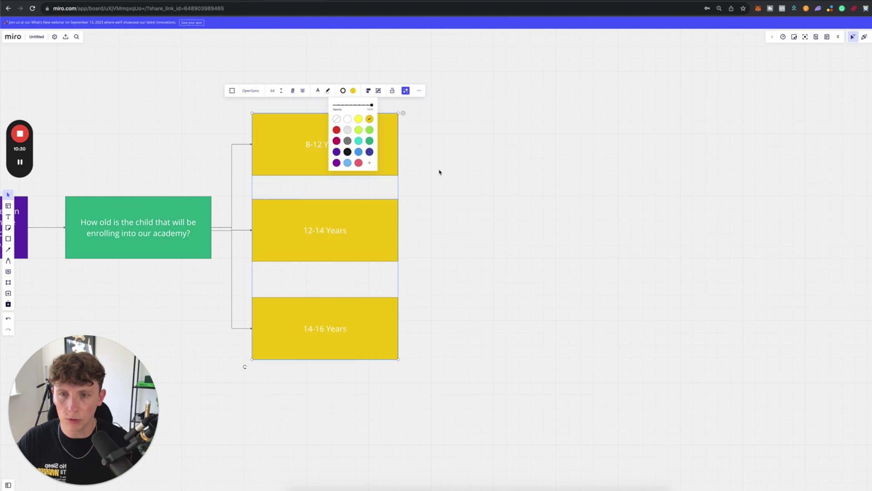
left_click(369, 119)
left_click(440, 173)
Step: Copy the green age question box to the right of the 12-14 Years box
left_click_drag(480, 219, 489, 218)
scroll(376, 96, "down", 3)
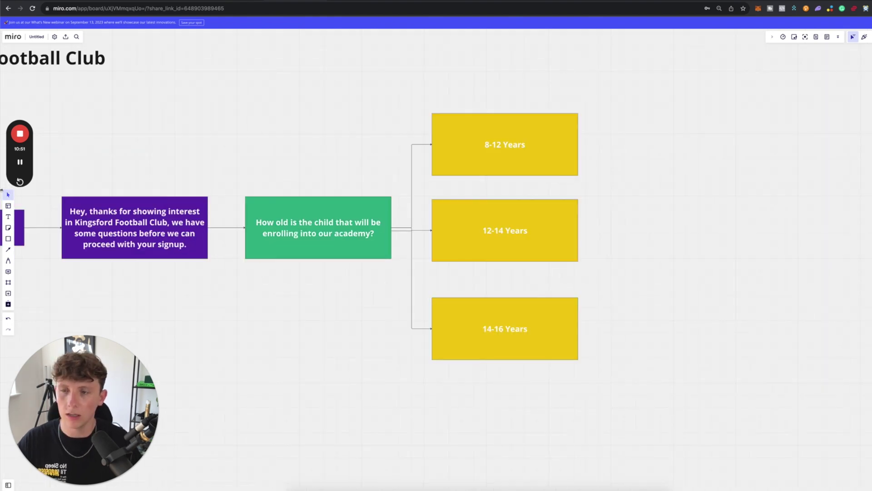
scroll(140, 170, "right", 5)
left_click_drag(254, 265, 204, 270)
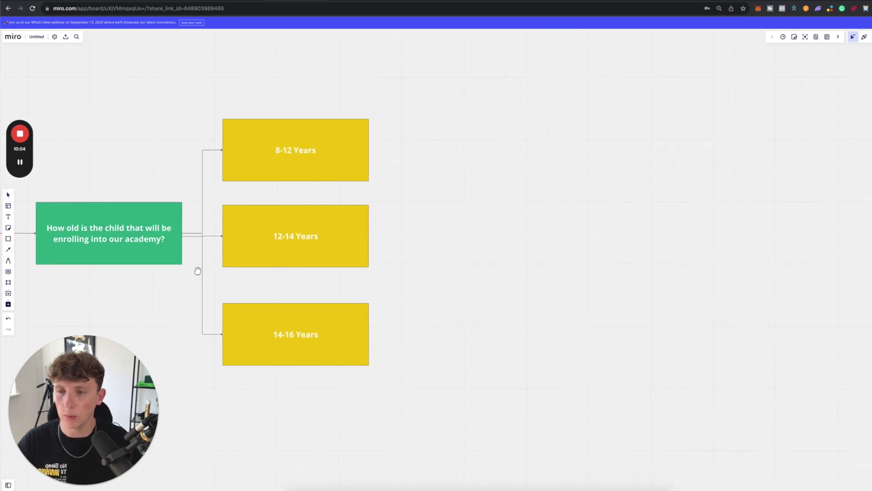
left_click_drag(370, 179, 337, 152)
left_click(83, 210)
left_click_drag(83, 210, 481, 210)
Step: Replace the copied box's text with "Great to hear you are looking to enroll your child into our {Age} academy."
type("Great to hea")
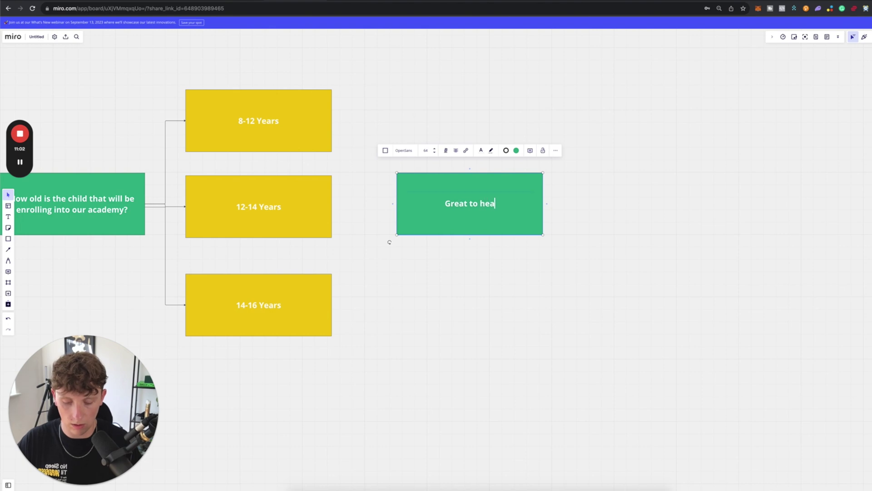
type("r you are looking to enr child is [Age}")
key("Left")
key("Left")
key("Left")
key("Left")
key("Left")
key("Left")
key("Left")
key("Left")
key("Left")
key("Left")
key("Left")
key("Left")
key("Left")
key("Left")
key("Left")
type("are looking to enroll your")
key("Right")
key("Right")
key("Right")
key("Right")
key("Right")
key("Right")
key("Right")
key("Right")
key("Right")
key("BackSpace")
key("BackSpace")
type("into our")
key("End")
type("academy.")
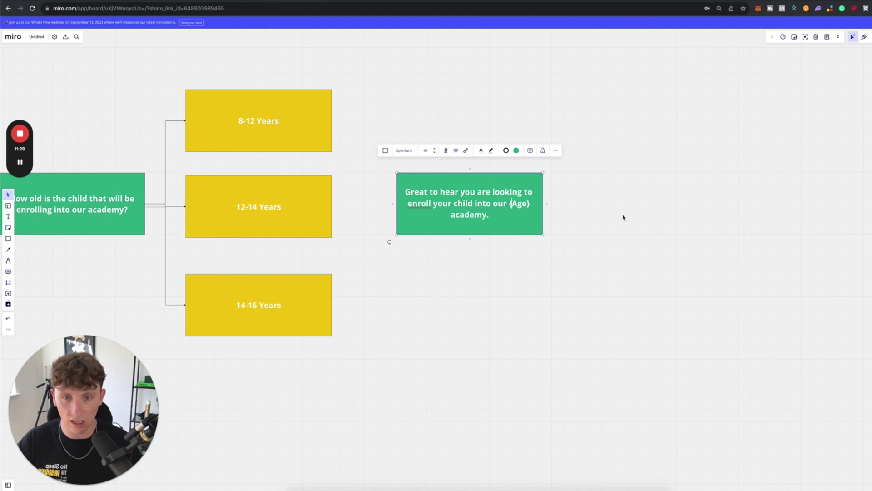
left_click(624, 217)
Step: Connect each of the three yellow age boxes to the "Great to hear" reply box
left_click(295, 145)
left_click_drag(335, 122, 469, 173)
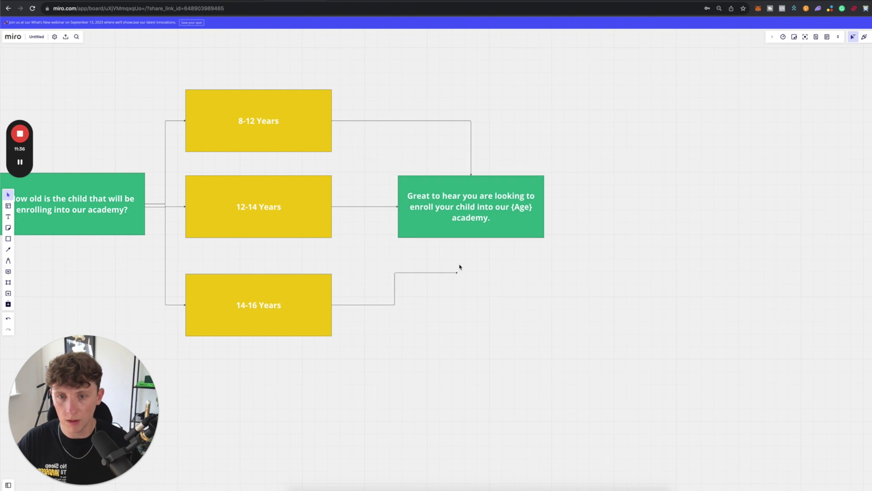
left_click_drag(460, 267, 474, 241)
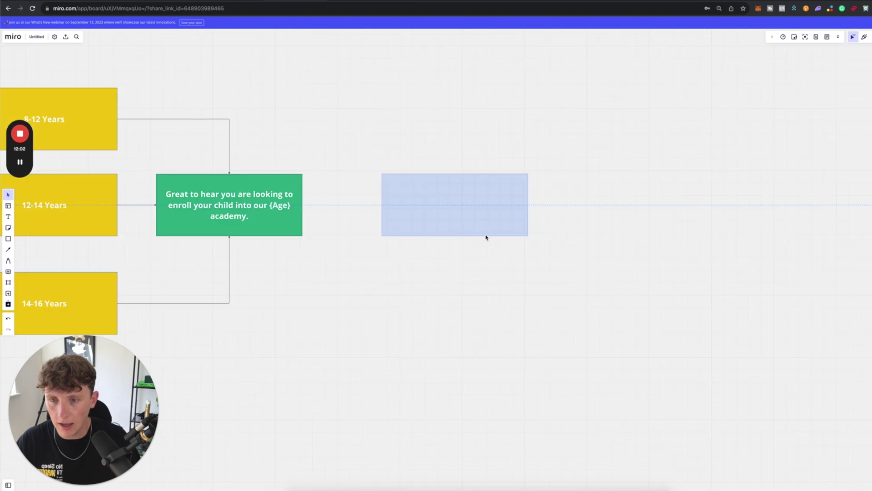
Step: Add a green box reading "What is the skill level of your child" to the right of the "Great to hear" box
left_click_drag(486, 237, 454, 238)
left_click(454, 304)
double_click(447, 205)
type("What is ")
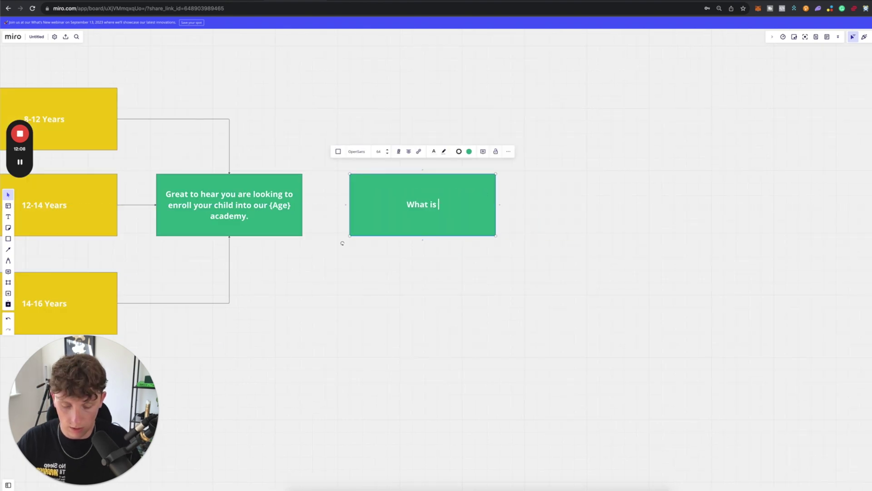
type("the skill level of your ch")
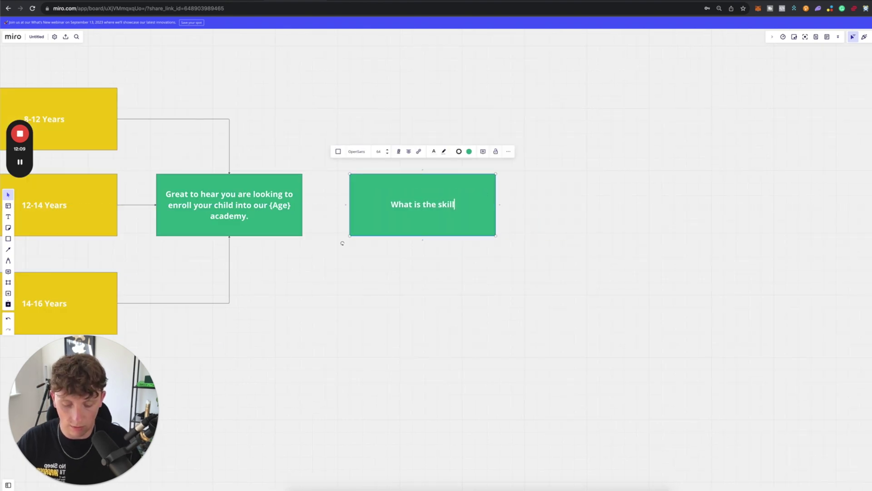
type("ild")
key("Escape")
Step: Copy the three yellow age boxes to the right of the skill level question box
left_click_drag(156, 120, 254, 108)
left_click_drag(198, 71, 191, 345)
left_click_drag(230, 301, 750, 294)
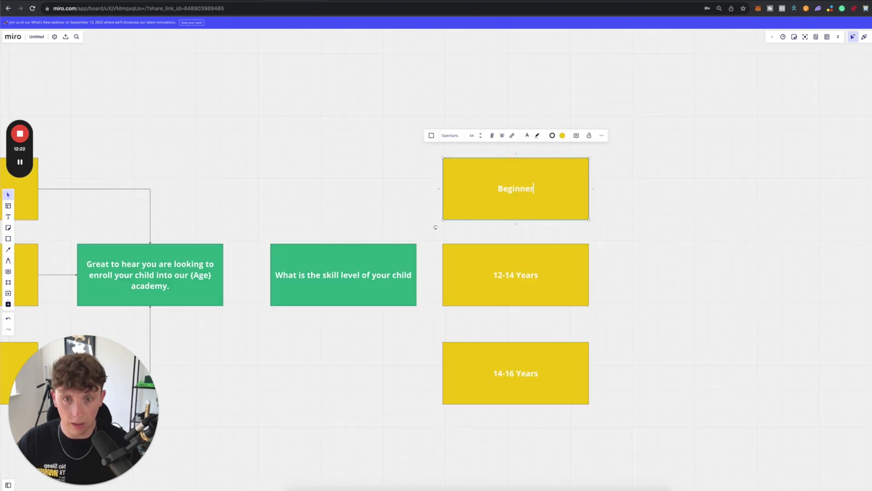
Step: Relabel the three copied yellow boxes as Beginner, Intermediate and Advanced
triple_click(515, 274)
type("Intermediate")
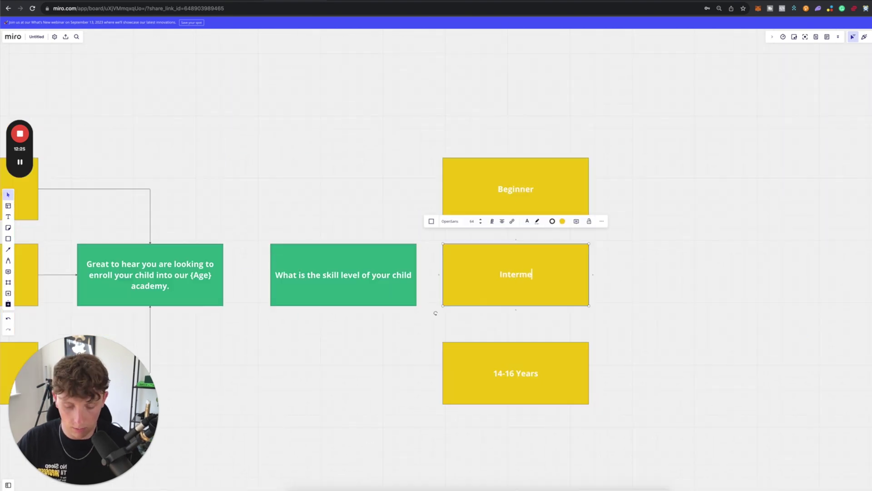
triple_click(515, 373)
type("Adavcn")
key("BackSpace")
key("BackSpace")
key("BackSpace")
key("BackSpace")
key("BackSpace")
type("dvanced")
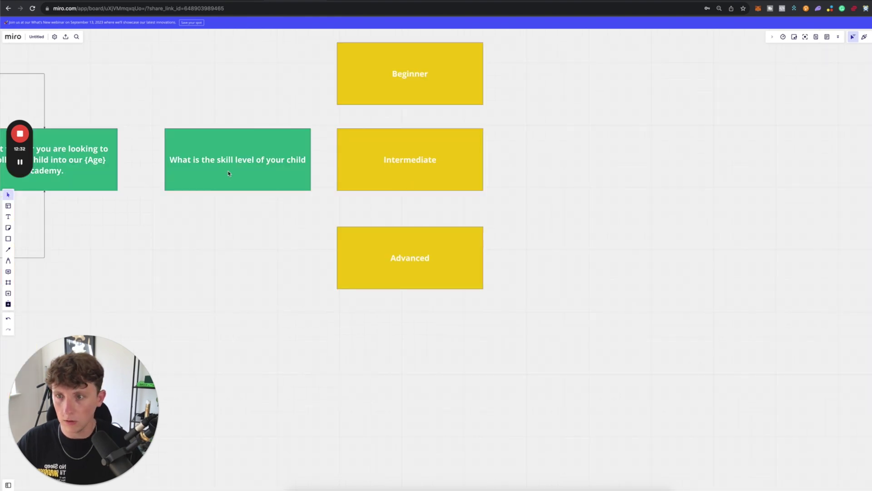
Step: Connect the "Great to hear" box to the skill level question, and that question to the Intermediate box
left_click(110, 150)
left_click_drag(122, 160, 167, 161)
left_click(214, 169)
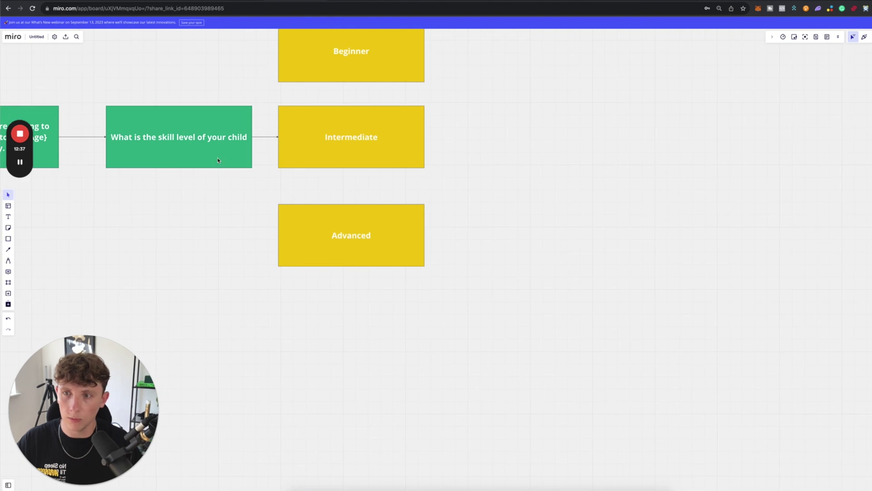
Step: Copy the skill level question box below and right of Advanced and connect the Advanced box to it
left_click_drag(202, 161, 568, 381)
left_click(423, 238)
left_click_drag(426, 235, 549, 332)
Step: Copy the skill level question box to the right of Intermediate and connect the Intermediate box to it
scroll(593, 280, "up", 3)
left_click_drag(231, 289, 745, 290)
left_click(439, 287)
left_click_drag(456, 291, 645, 289)
key("Escape")
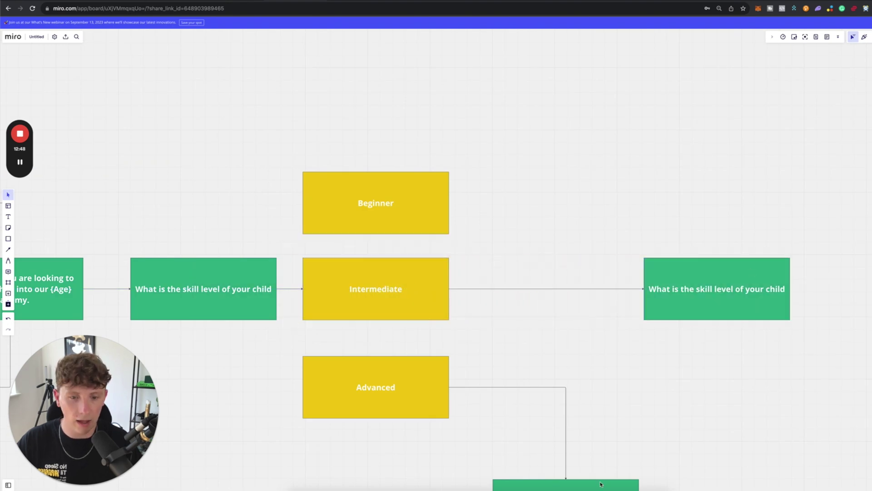
Step: Place another skill level question copy above and right of Beginner and connect the Beginner box to it
left_click_drag(600, 485, 635, 46)
left_click(437, 178)
mouse_move(453, 203)
left_mouse_down()
mouse_move(583, 110)
mouse_move(567, 104)
left_mouse_up()
Step: Examine how the age and skill level branches lead to the question boxes across the whole flow
scroll(510, 128, "down", 3)
scroll(511, 129, "right", 3)
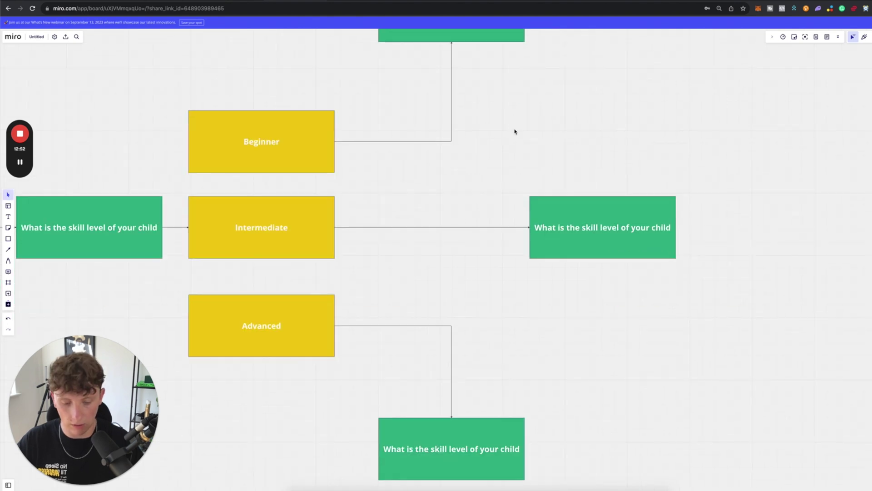
scroll(514, 131, "down", 5)
scroll(387, 141, "up", 5)
scroll(386, 140, "left", 2)
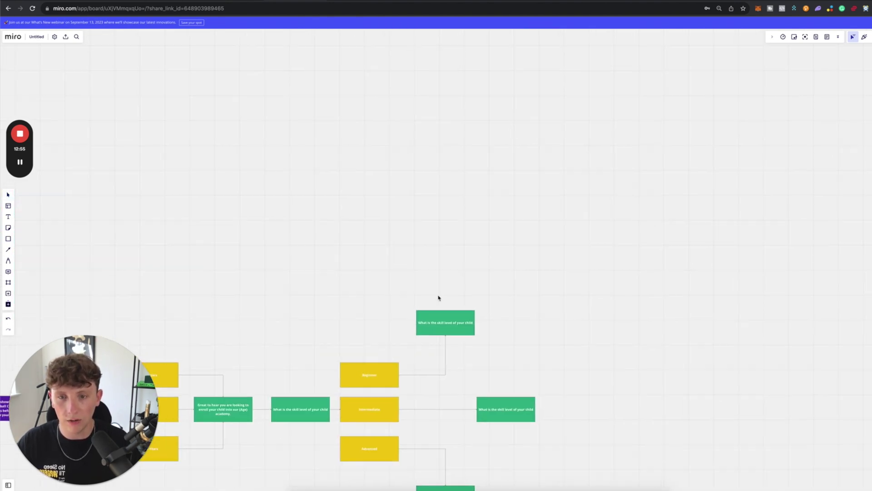
scroll(664, 120, "down", 5)
scroll(664, 120, "right", 1)
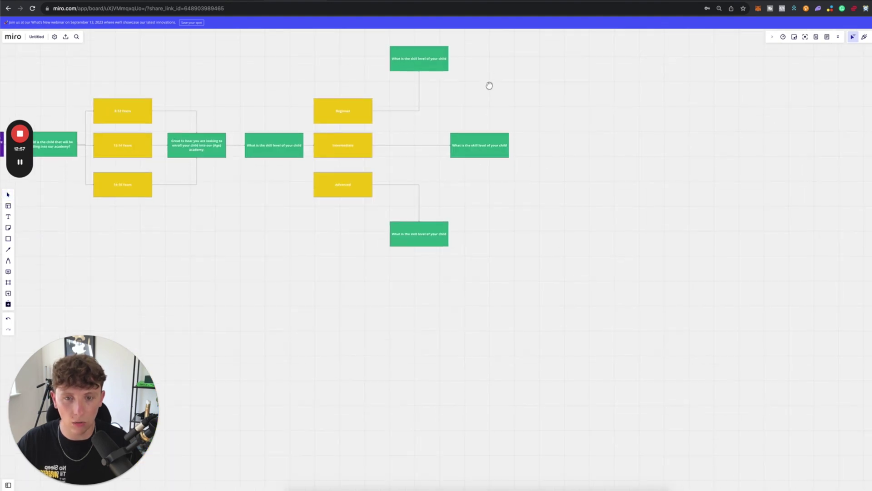
scroll(519, 151, "up", 1)
scroll(519, 152, "left", 1)
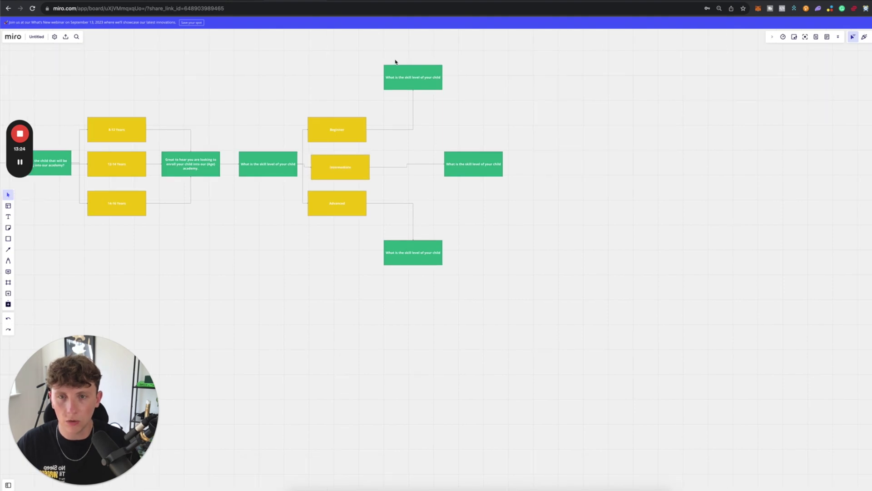
left_click_drag(415, 53, 505, 324)
key("Delete")
key("super+z")
Step: Delete the two question copies linked to Beginner and Advanced, keeping the one linked to Intermediate
left_click_drag(464, 236, 368, 293)
key("Delete")
left_click(428, 82)
key("Delete")
Step: Replace the text of the question box linked to Intermediate with "Does your child currently play for a football club?"
left_click(470, 162)
type("Does your child curr")
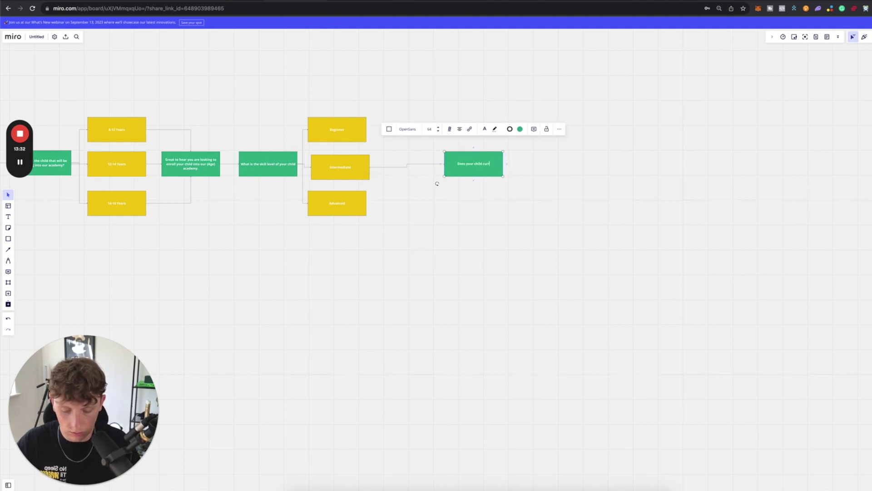
type("ently play for a football club?")
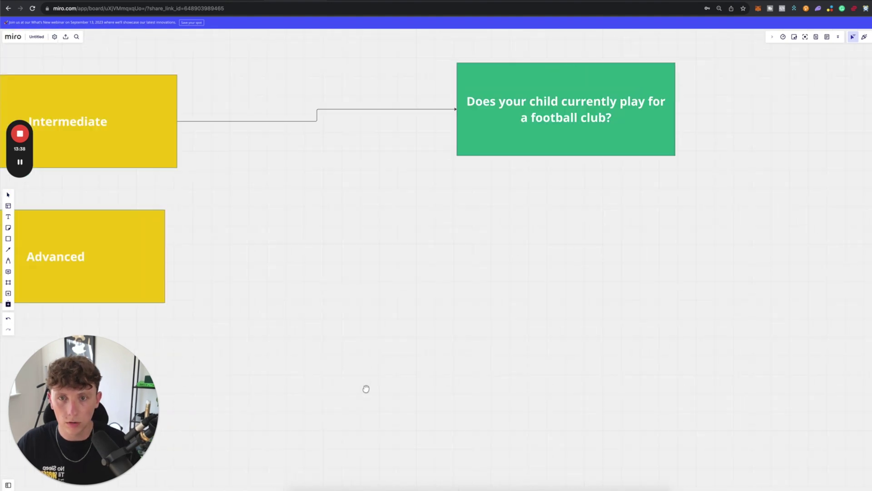
scroll(366, 387, "up", 3)
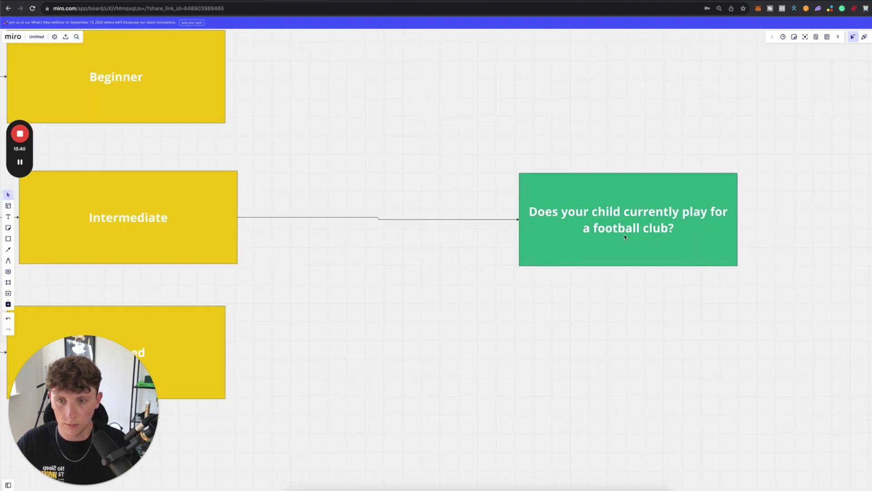
left_click_drag(624, 236, 625, 236)
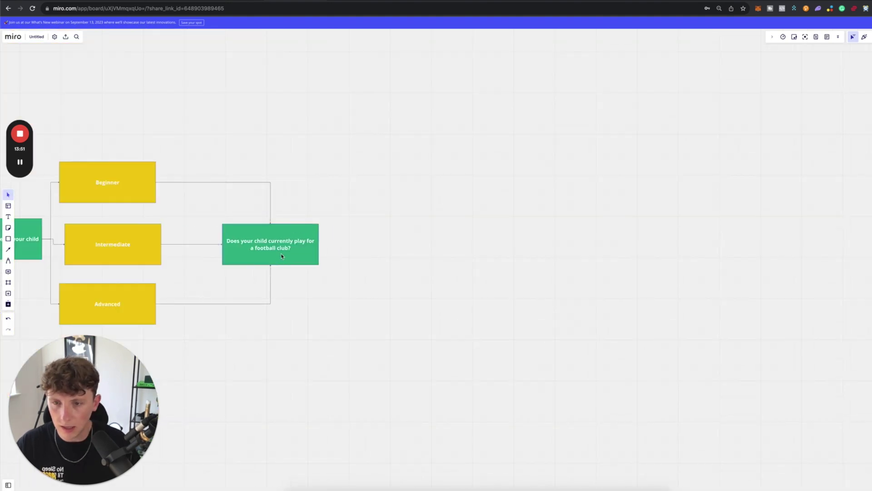
Step: Add a connected box after the football club question reading "Customer enters information, chatbot saves response as {response}"
left_click(329, 244)
type("Customer enters information, chatbot saves")
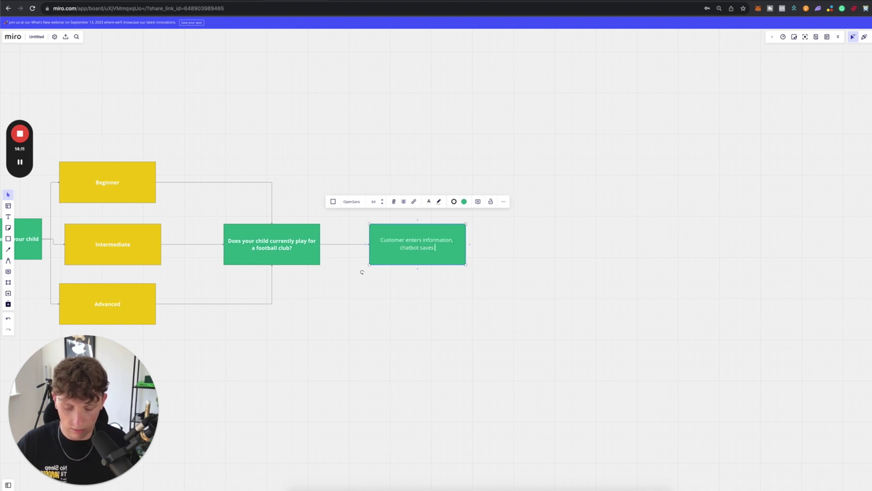
type(" response as {response}")
scroll(448, 255, "right", 1)
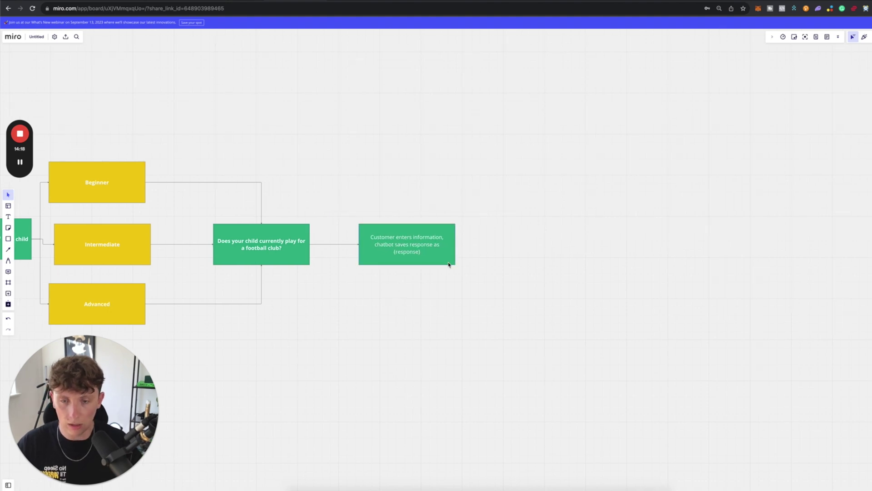
Step: Make the "Customer enters information" box's text bold and fill the box with red
left_click(365, 253)
left_click(384, 202)
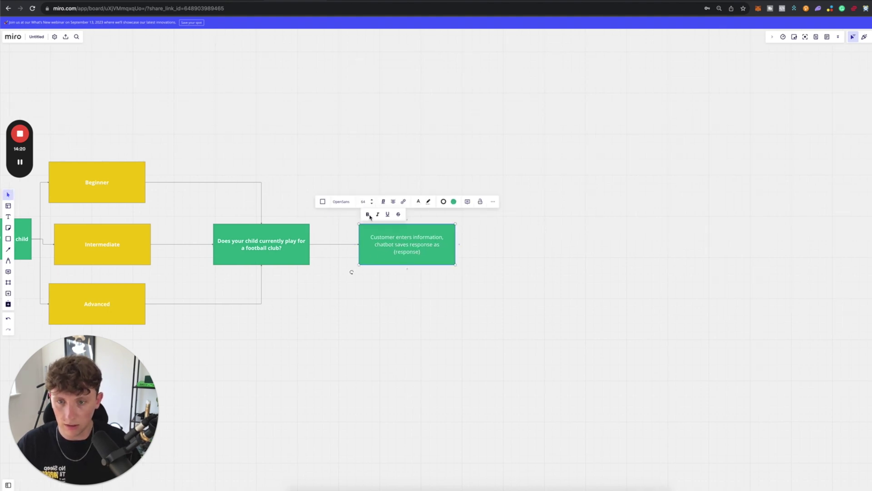
left_click(368, 214)
left_click(454, 202)
left_click(438, 241)
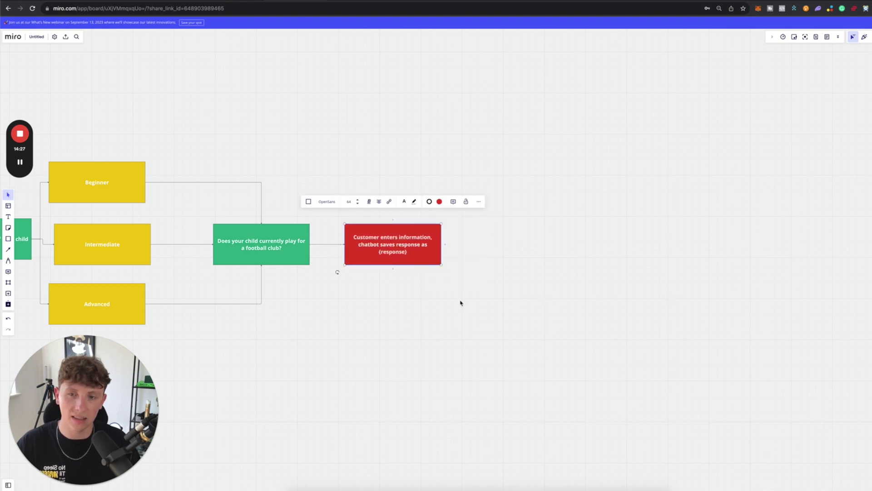
left_click(456, 307)
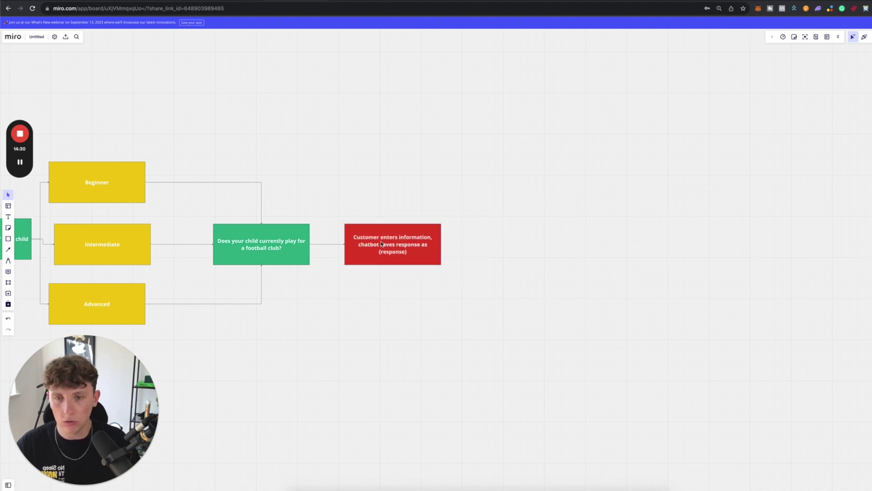
Step: Add a green box after the red box reading "AI responds confirming childs football club from last {response}"
left_click_drag(484, 269, 510, 258)
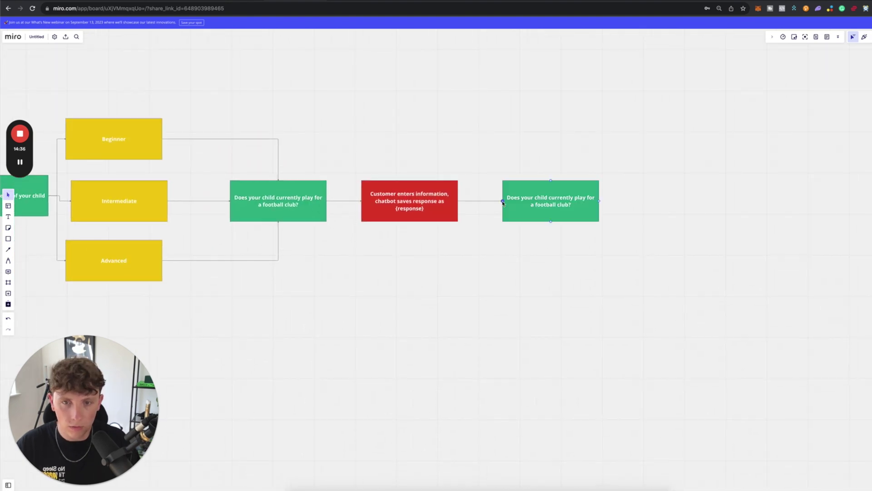
type("Al")
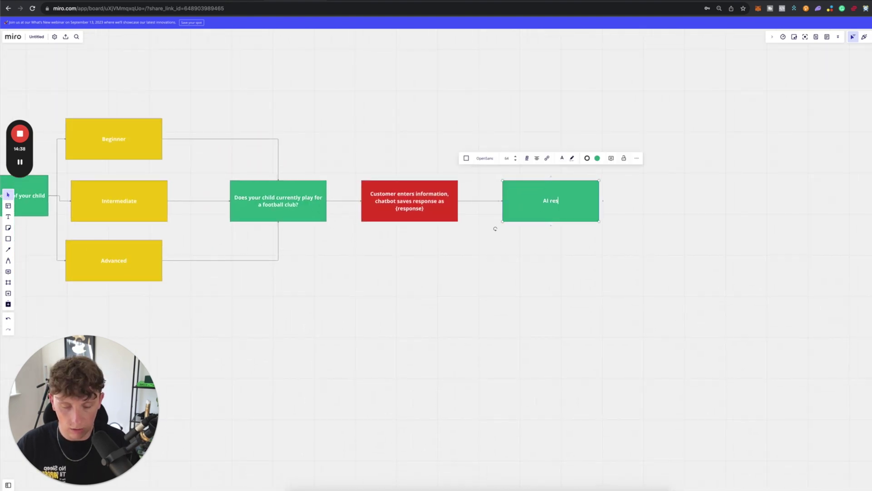
type(" responds confirming chi")
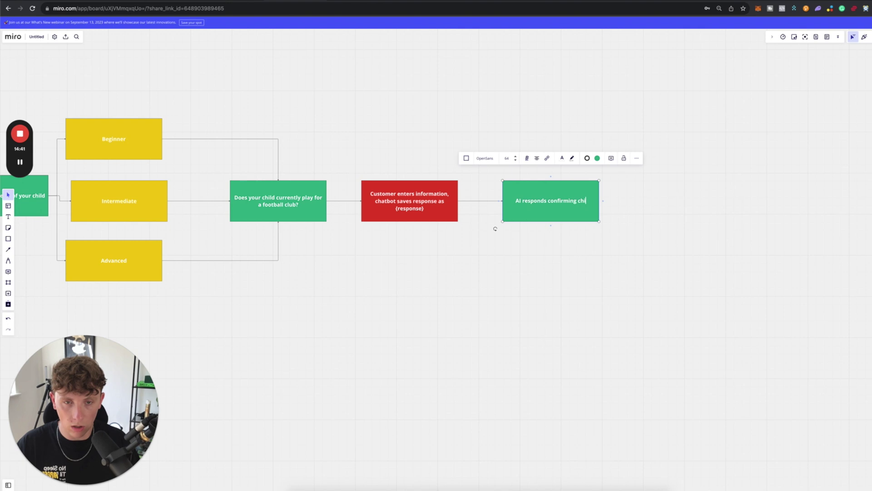
type("lds football club from last (")
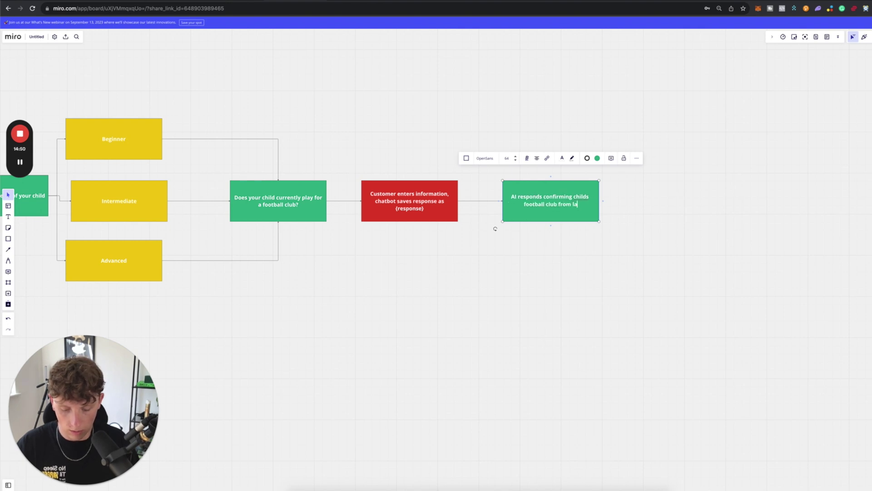
type("response}")
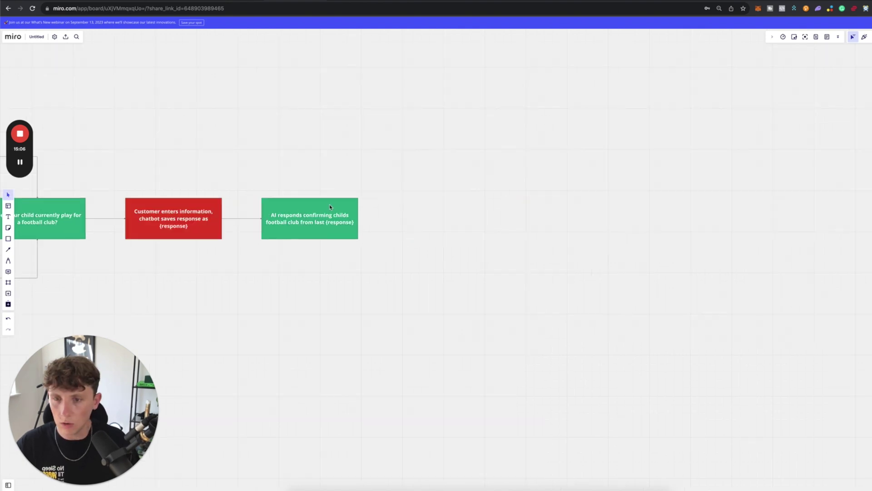
Step: Copy the green "AI responds" box to its right and connect the original to the copy
left_click_drag(330, 207, 457, 214)
left_click(358, 224)
left_click_drag(362, 218, 405, 222)
Step: Replace the copy's text with "Chatbot provides pricing information depending on the skill level and age group of the child" and fill it red
triple_click(435, 222)
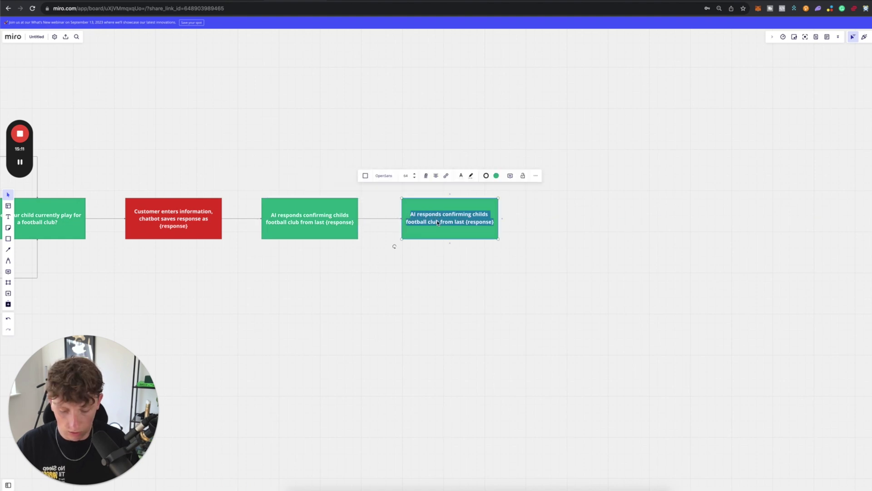
type("Chatbot privides pricing inf")
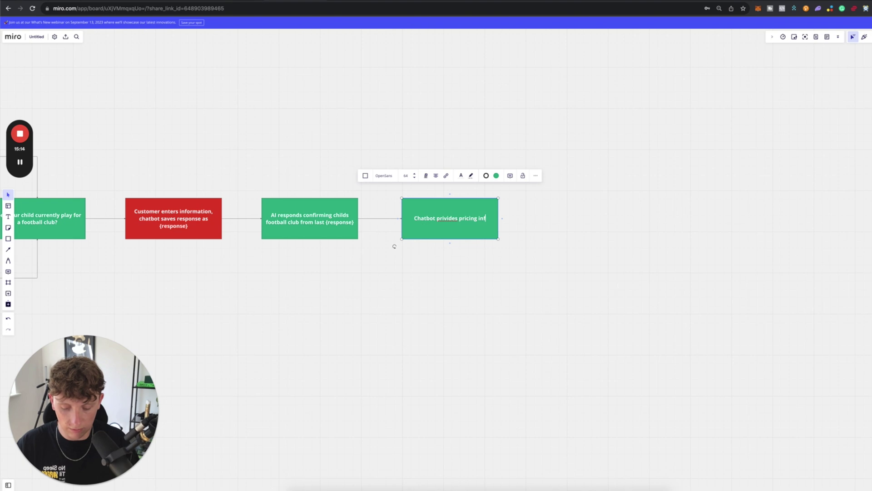
type("ormation depending on the")
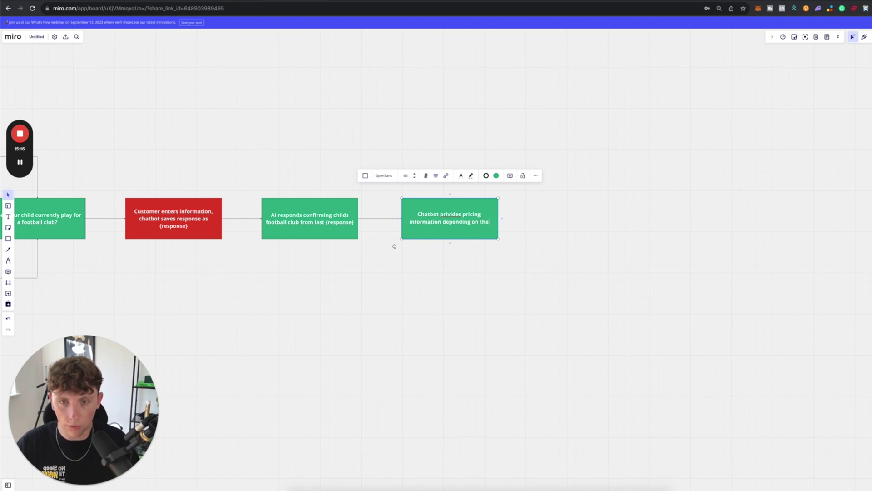
type(" skill level and age")
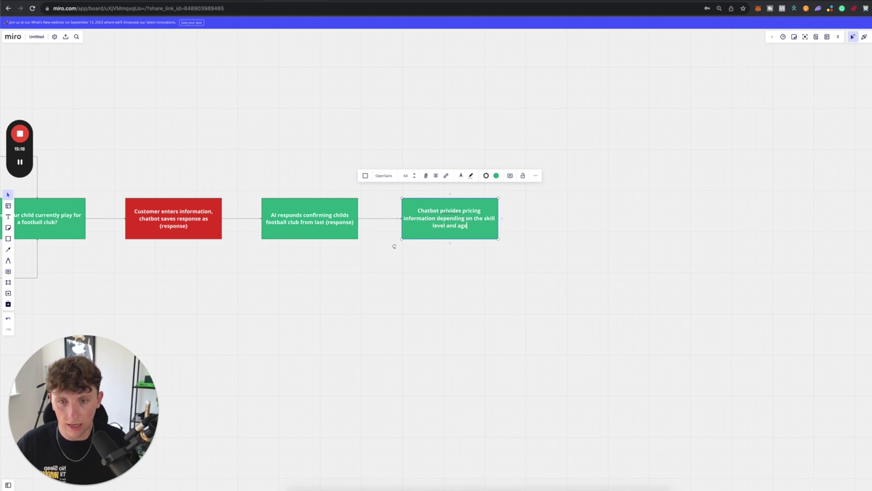
type(" grou")
type("p of the child")
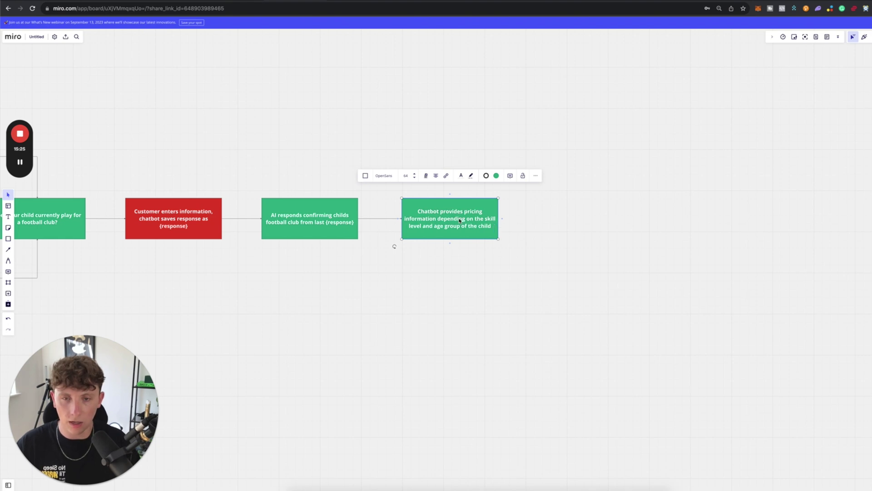
left_click(496, 176)
left_click(483, 213)
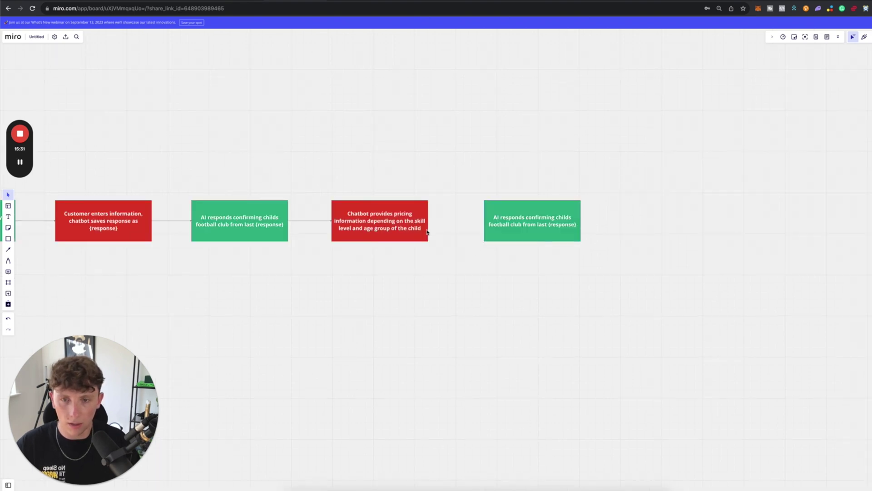
Step: Replace the text of the green copy after the pricing box with "To proceed please provide your email and full name"
triple_click(509, 224)
type("To proceed please ")
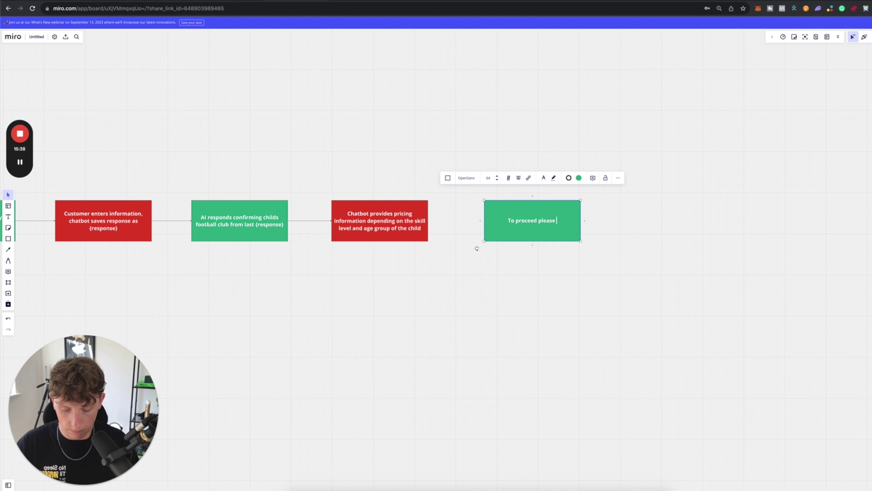
type("provide your email and ")
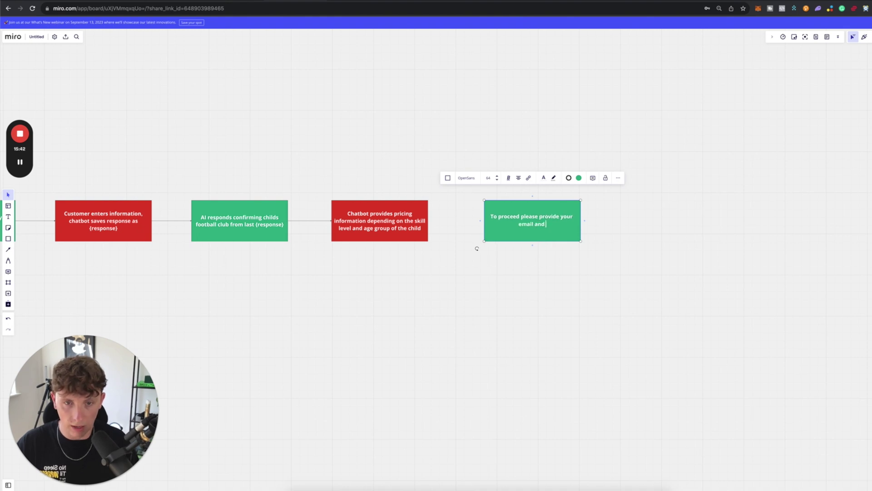
type("full")
type("name")
Step: Connect the pricing box to the "To proceed" box and copy the red "Customer enters information" box to its right
left_click_drag(435, 221, 484, 226)
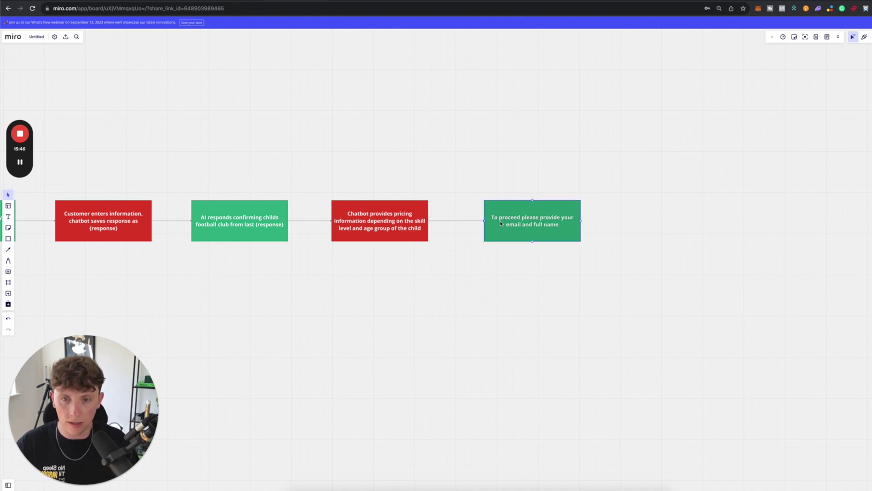
left_click(512, 225)
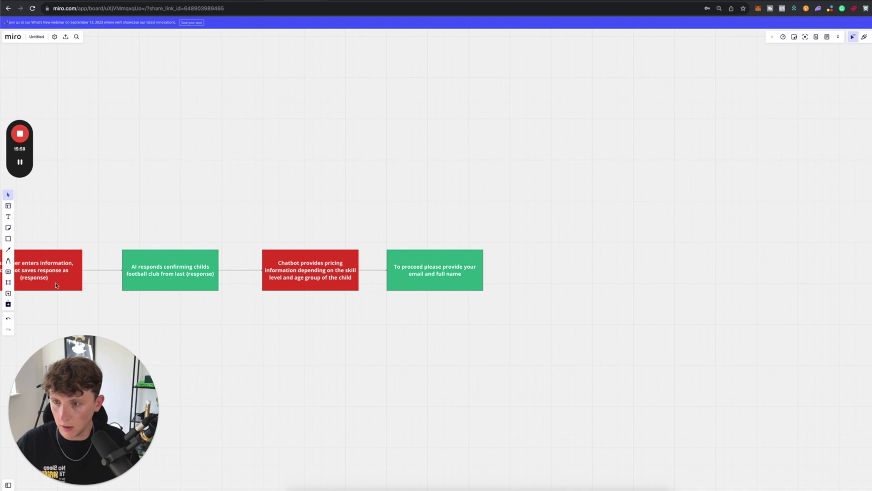
left_click_drag(56, 285, 586, 285)
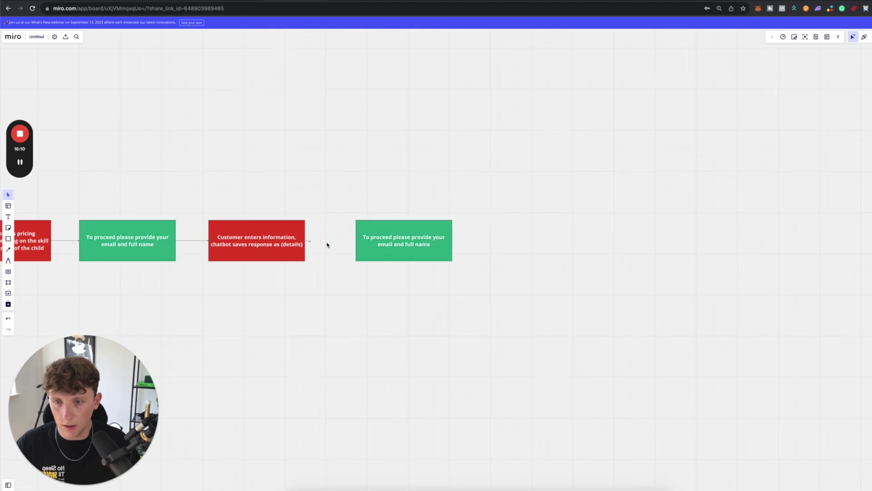
Step: Connect the {details} box to the last green box, reading "BOT SENDS USER TO PAYMENT LINK FROM KNOWLEDGE BASE BASED ON SKILL LEVEL AND AGE"
left_click(328, 240)
double_click(393, 242)
type("BOT S")
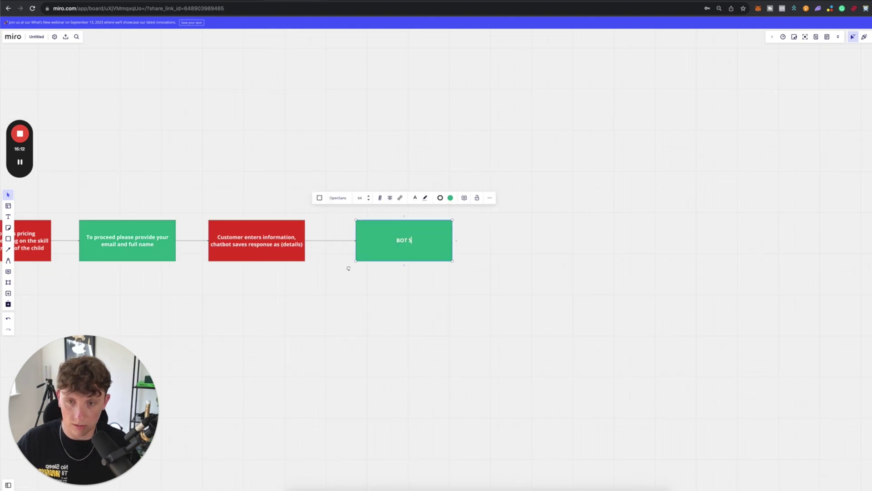
type("ENDS USER TO PAYMENT LINK FROM ")
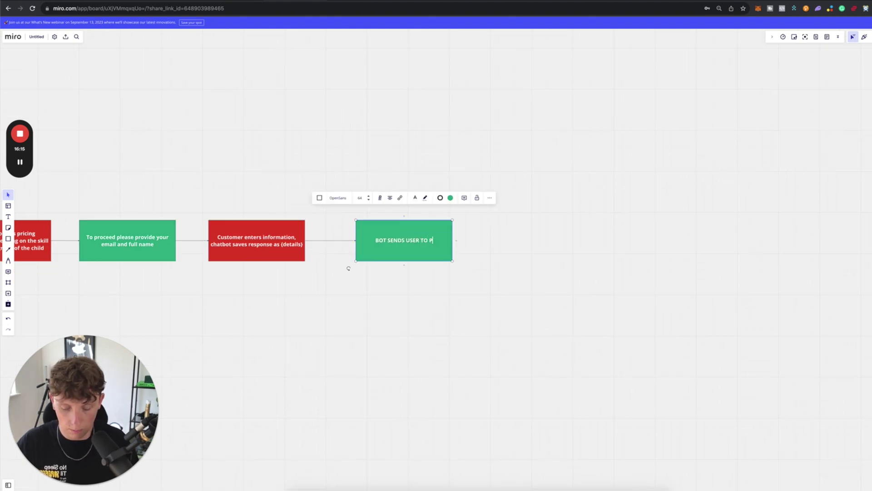
type("KNOWLEDGE BASE BASED ON SKILL LEVEL AND AGE")
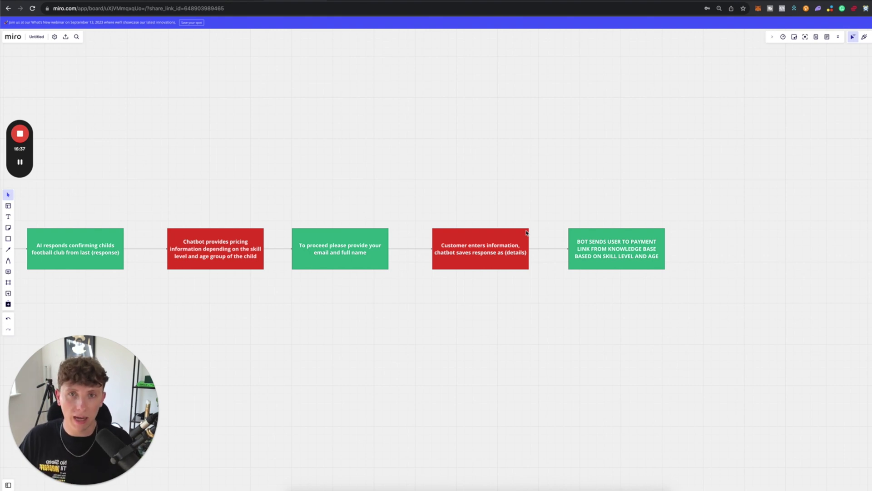
scroll(526, 233, "down", 5)
left_click_drag(544, 200, 660, 206)
key("v")
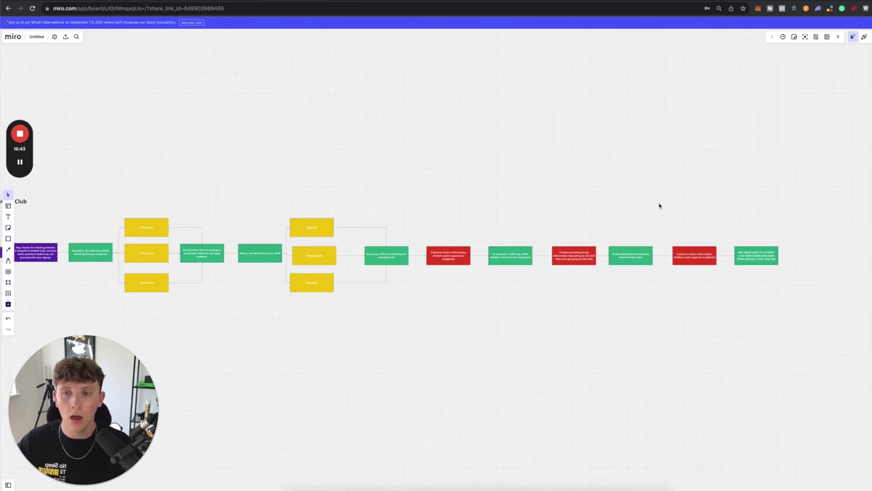
Step: Copy the red "Customer enters information" {response} box and its following green AI-response box above the flow, and connect the originals' red box to the copied branch
scroll(660, 206, "left", 3)
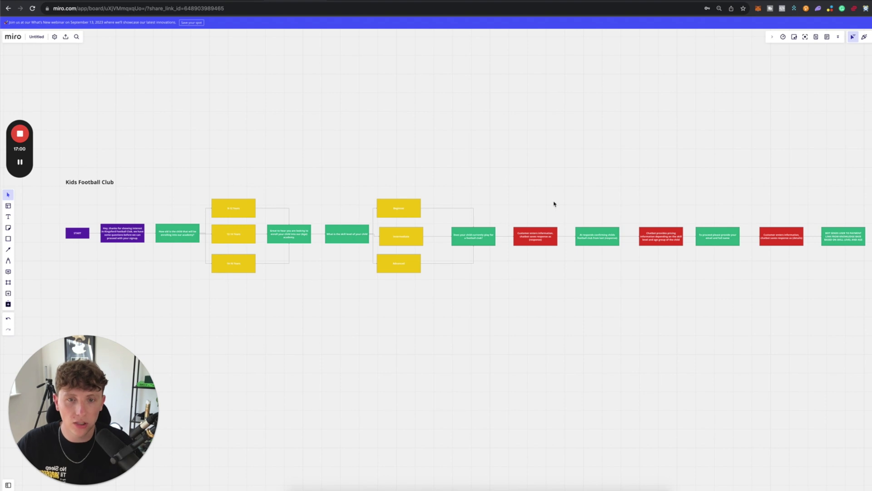
left_click_drag(584, 185, 540, 168)
left_click(567, 324)
left_click(549, 232)
left_click_drag(537, 225, 537, 183)
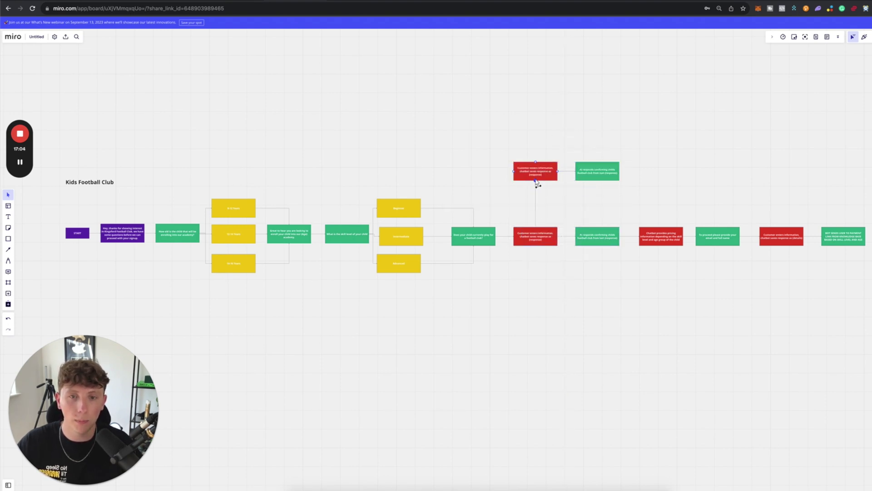
left_click(594, 234)
left_click(596, 192)
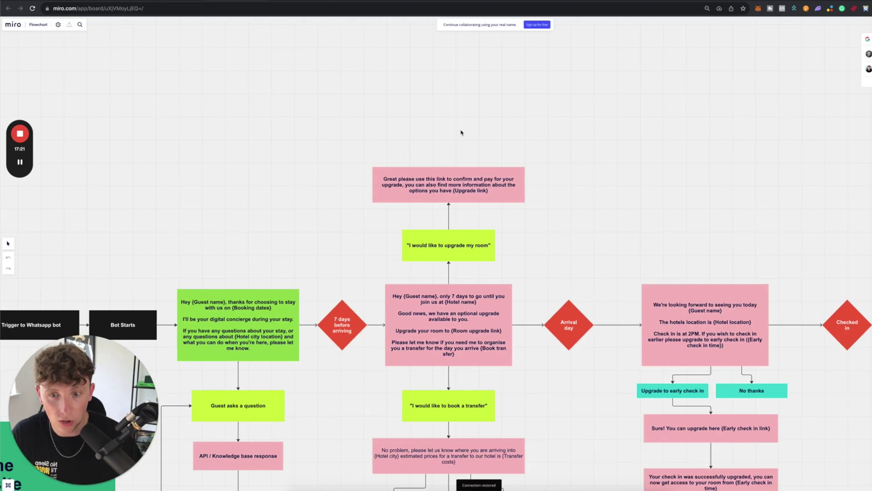
Step: Switch to the Flowchart board and examine the whole Hotel concierge bot flow, selecting all its boxes together
scroll(583, 218, "down", 8)
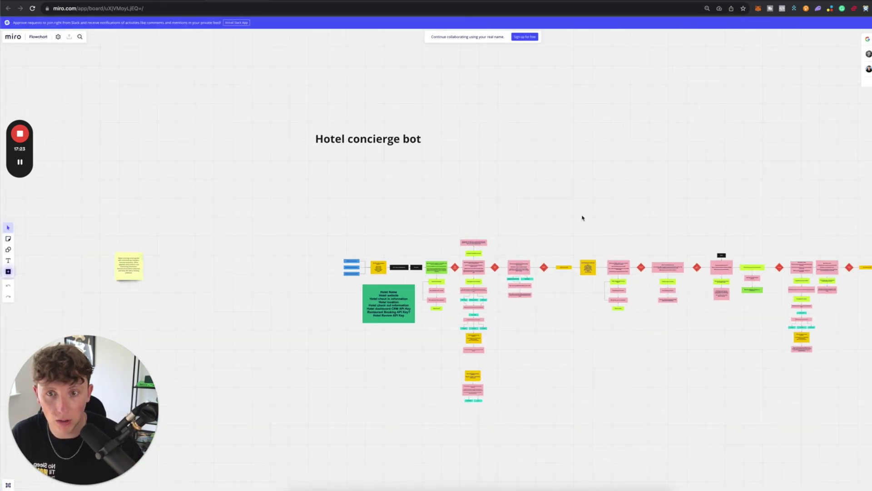
scroll(582, 218, "up", 1)
scroll(583, 218, "down", 3)
scroll(582, 218, "right", 3)
mouse_move(564, 202)
left_mouse_down()
mouse_move(545, 197)
mouse_move(561, 217)
left_mouse_up()
left_click_drag(731, 100, 693, 136)
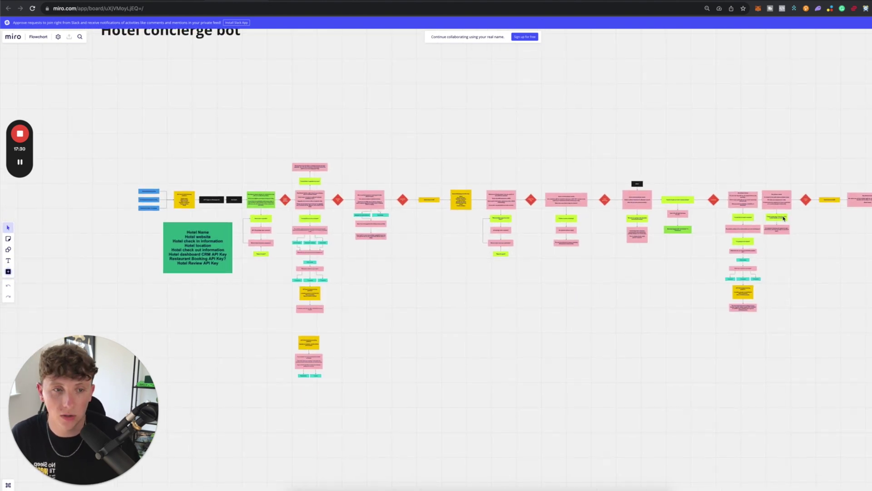
left_click_drag(284, 236, 302, 213)
scroll(302, 213, "left", 1)
left_click_drag(870, 127, 102, 411)
left_click(400, 122)
Step: Examine the yellow sticky note describing the digital concierge, beside the Hotel concierge bot flow
scroll(127, 176, "left", 5)
scroll(129, 182, "up", 3)
left_click(142, 248)
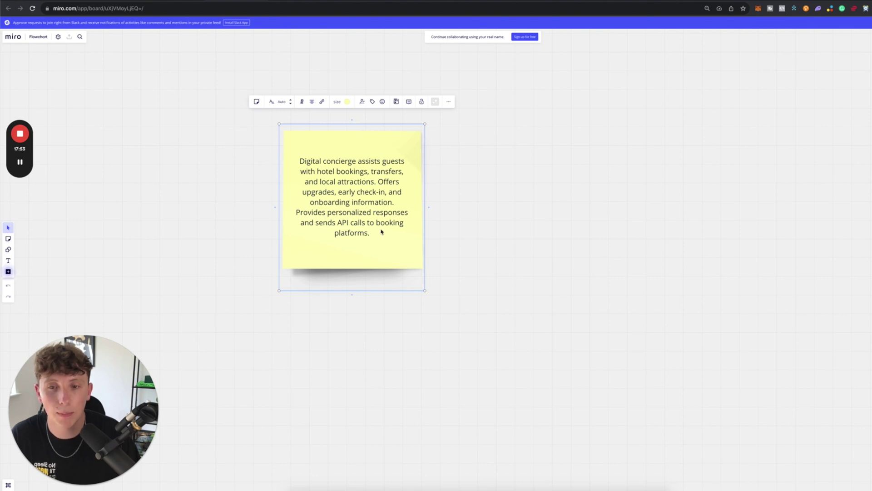
Step: Return to the Kids Football Club board and look over its whole flow, selecting all the boxes together
left_click(215, 2)
left_click_drag(871, 145, 92, 327)
left_click(485, 184)
left_click(475, 210)
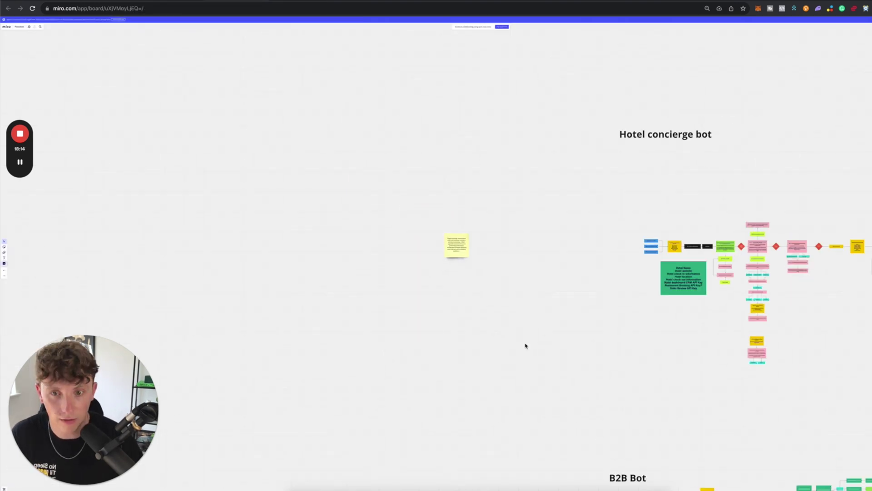
Step: Switch to the Flowchart board and examine the B2B Bot flow with its summary note and business details box
scroll(526, 346, "down", 8)
left_click_drag(576, 364, 491, 286)
scroll(395, 253, "up", 7)
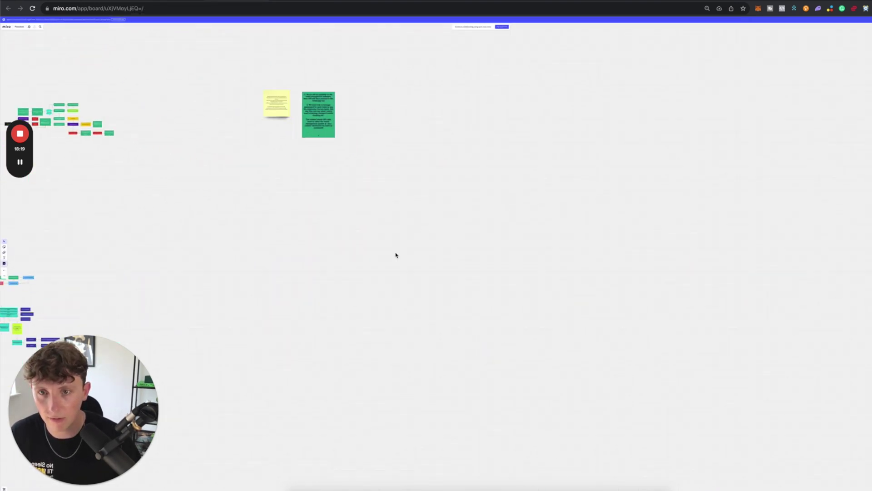
scroll(396, 255, "down", 5)
scroll(675, 244, "left", 5)
scroll(506, 244, "up", 5)
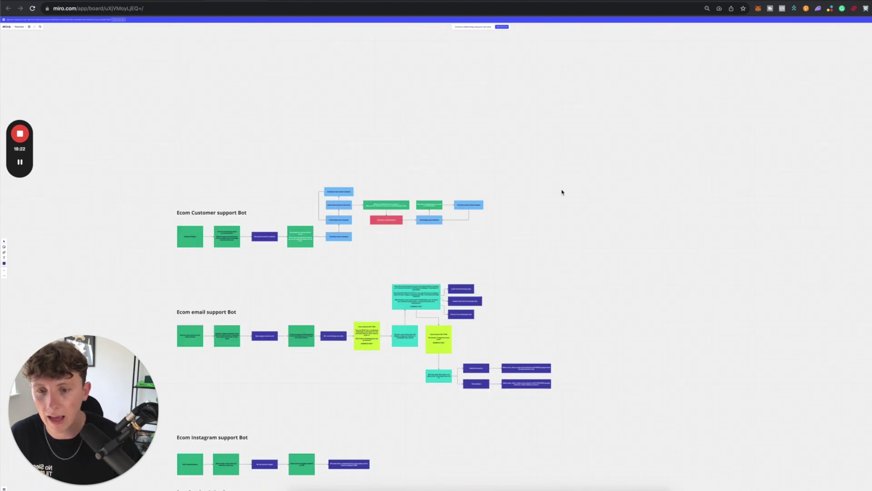
Step: Examine the Ecom customer support, email support, Instagram support and post description bot flows, selecting all four together
scroll(562, 192, "down", 3)
scroll(493, 208, "down", 1)
left_click_drag(622, 75, 200, 443)
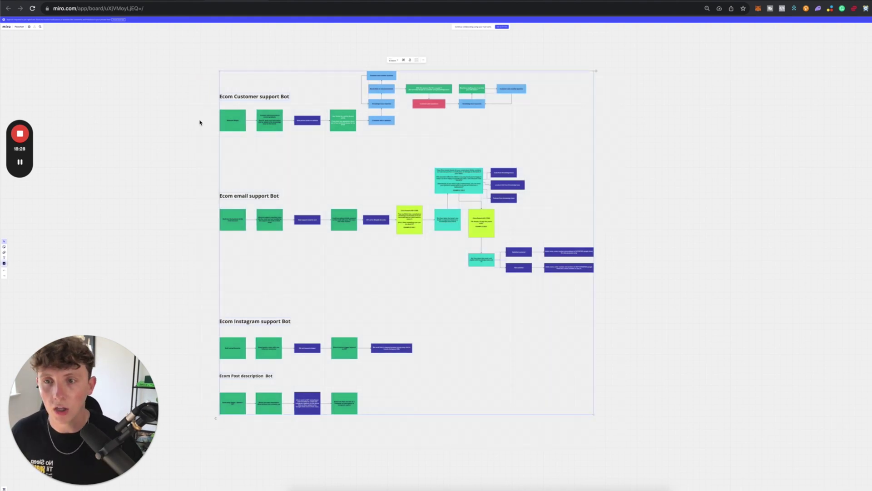